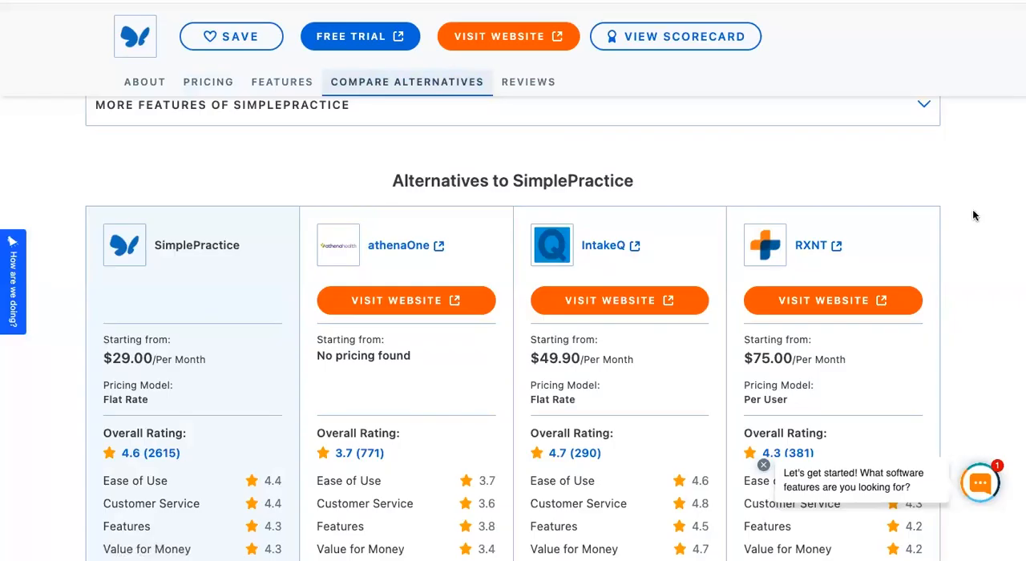
Step: Dismiss the chat prompt on the SimplePractice review page
{"action": "left_click", "coordinate": [764, 465]}
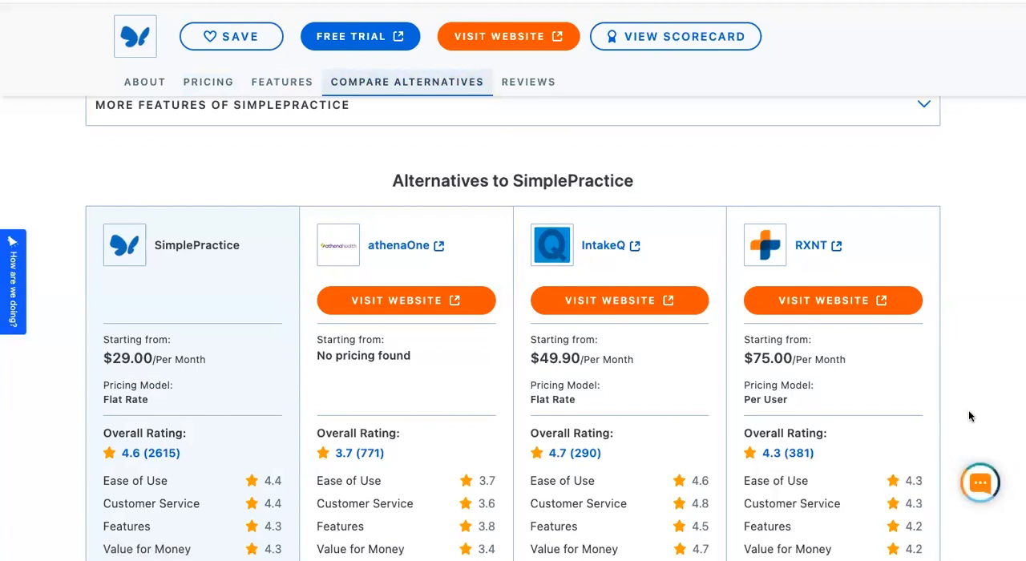
{"action": "scroll", "coordinate": [968, 410], "scroll_direction": "down", "scroll_amount": 1}
{"action": "scroll", "coordinate": [968, 410], "scroll_direction": "down", "scroll_amount": 1}
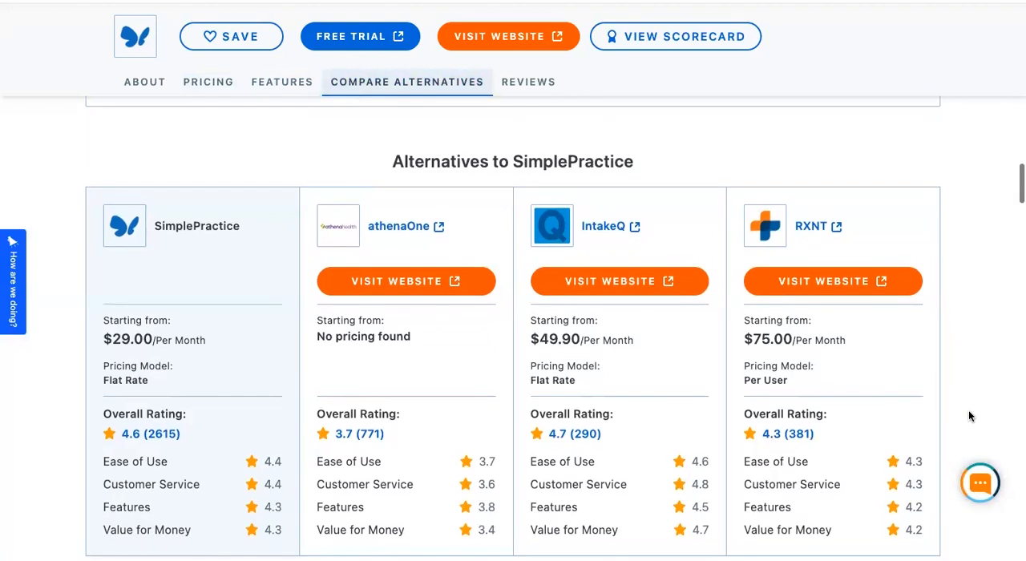
{"action": "scroll", "coordinate": [968, 410], "scroll_direction": "down", "scroll_amount": 1}
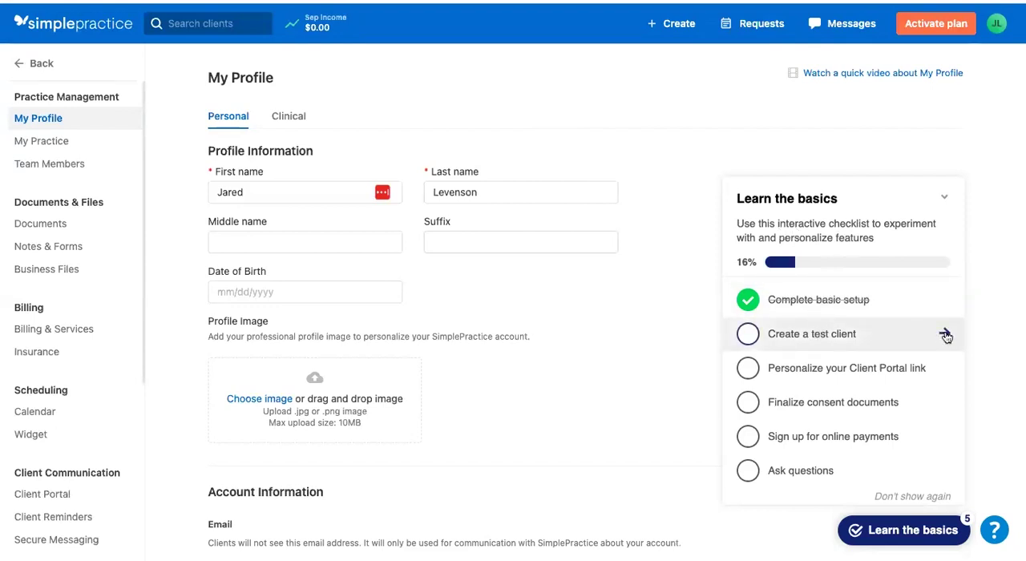
Step: Start creating a test client from the Learn the basics checklist
{"action": "left_click", "coordinate": [944, 333]}
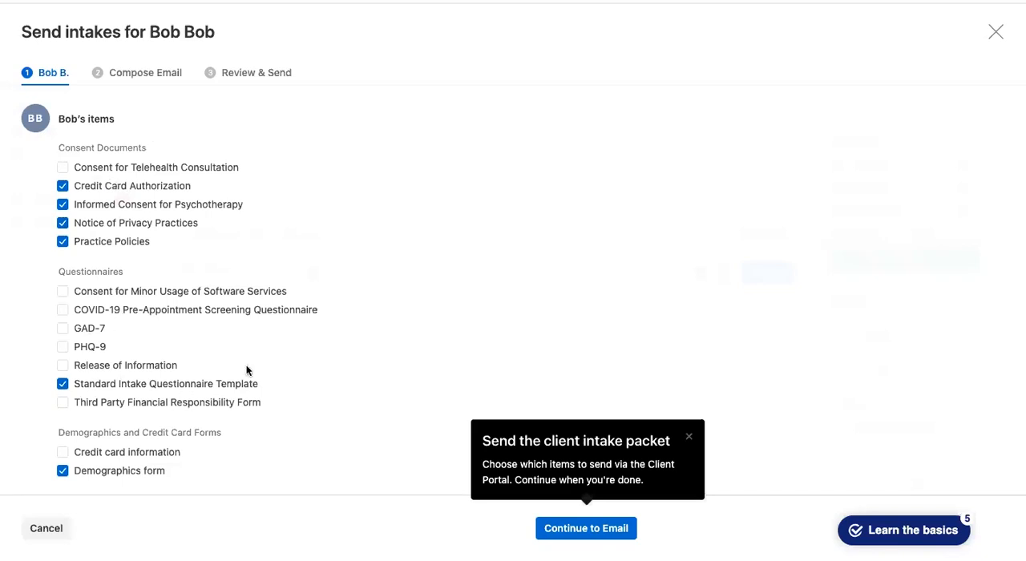
Step: Continue through email and review, then share and send Bob's six-item intake packet
{"action": "left_click", "coordinate": [585, 528]}
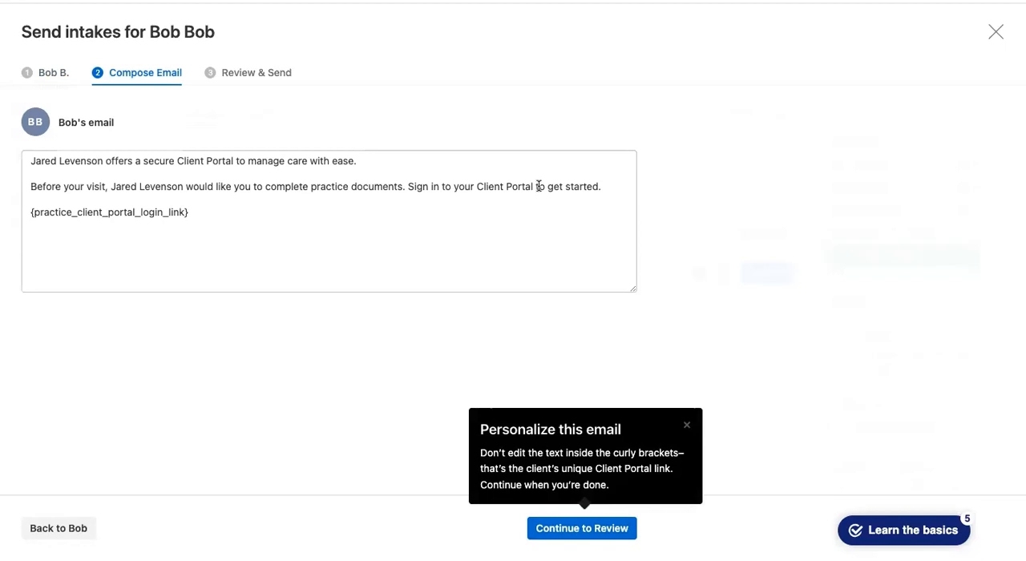
{"action": "key", "text": "Return"}
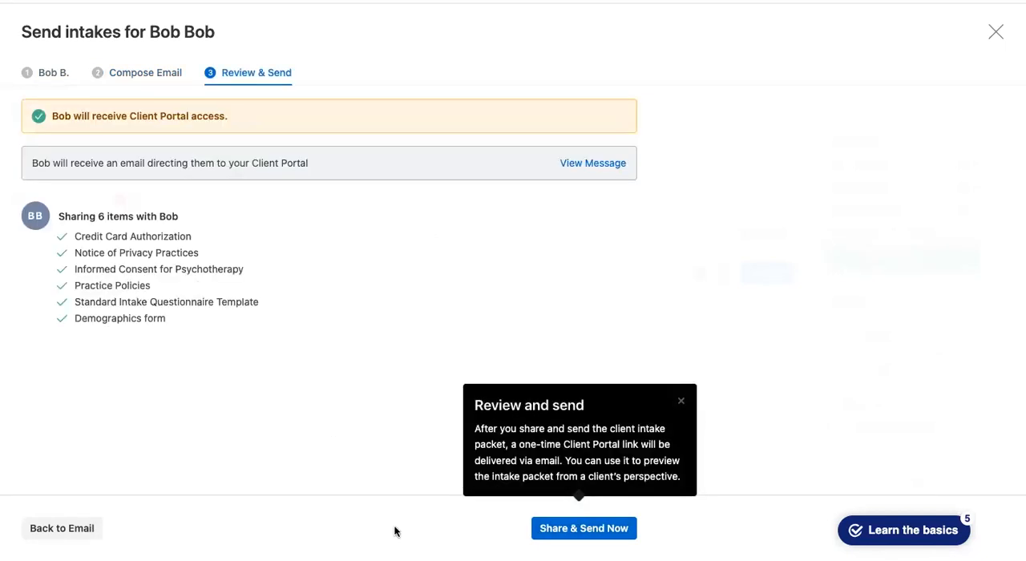
{"action": "left_click", "coordinate": [555, 542]}
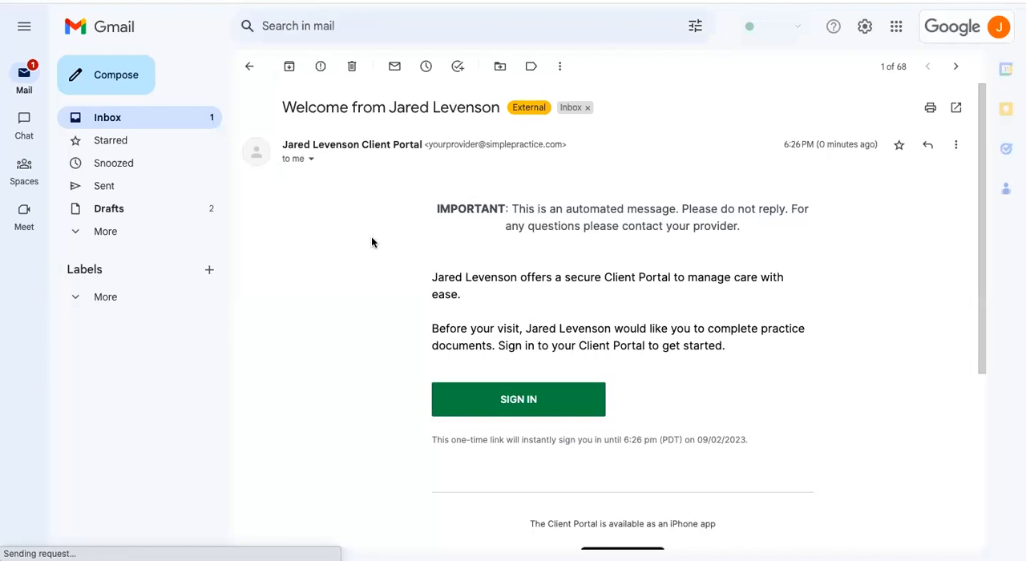
Step: Sign in as the client, browse Billing, Documents and Appointments, then begin the intake documents
{"action": "left_click", "coordinate": [511, 409]}
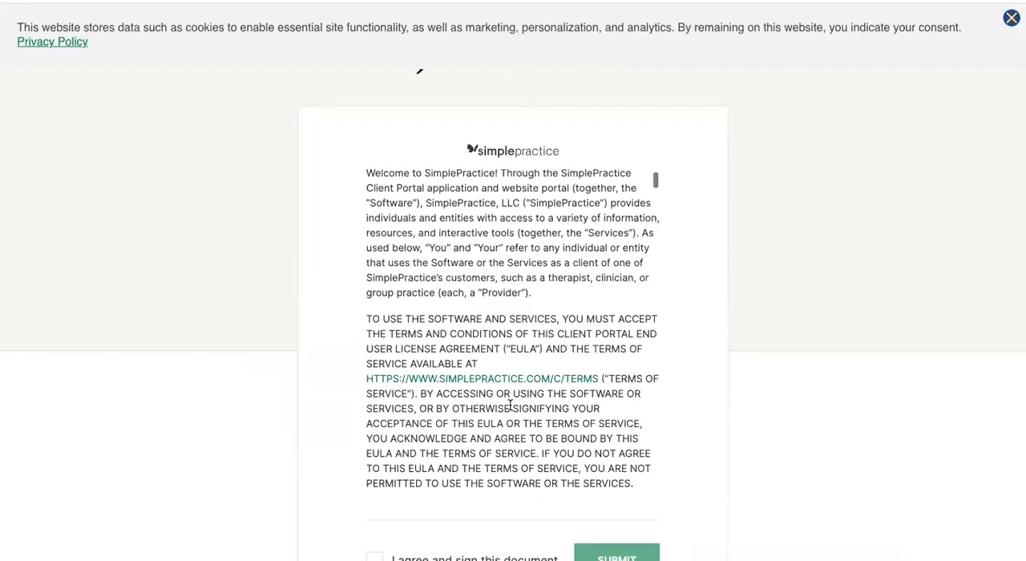
{"action": "scroll", "coordinate": [481, 280], "scroll_direction": "down", "scroll_amount": 5}
{"action": "scroll", "coordinate": [334, 396], "scroll_direction": "down", "scroll_amount": 2}
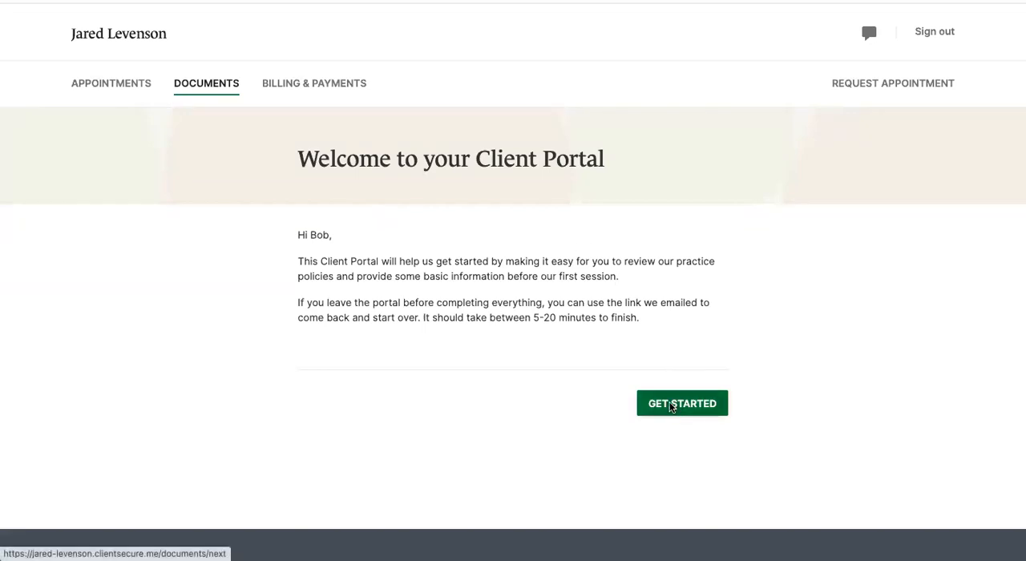
{"action": "left_click", "coordinate": [331, 88]}
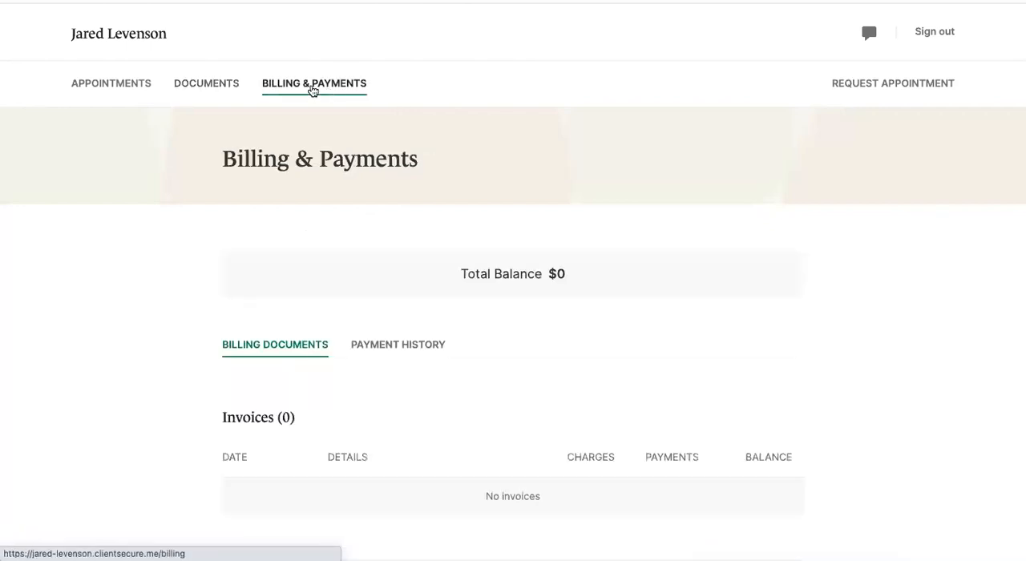
{"action": "left_click", "coordinate": [218, 86]}
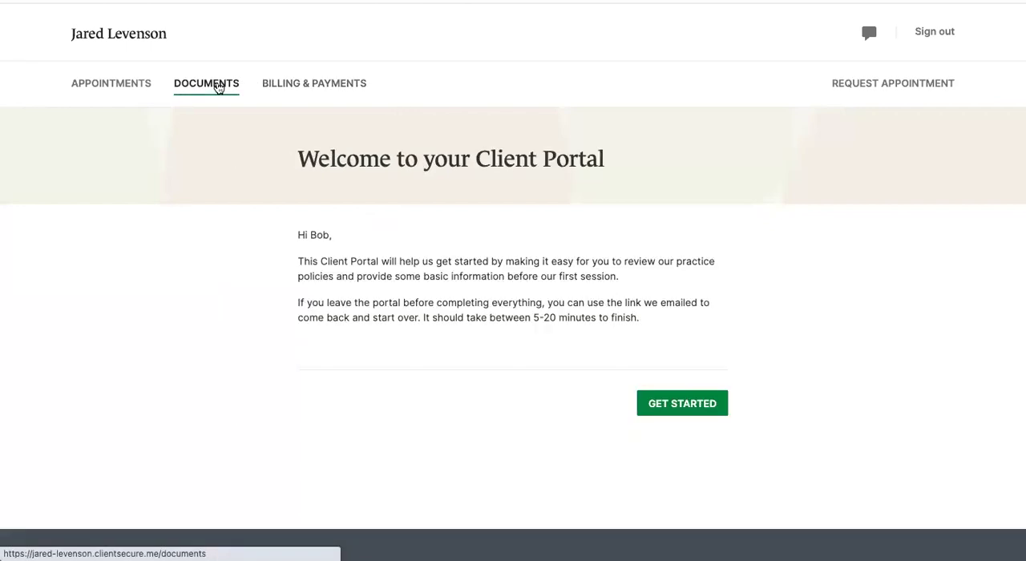
{"action": "left_click", "coordinate": [110, 84]}
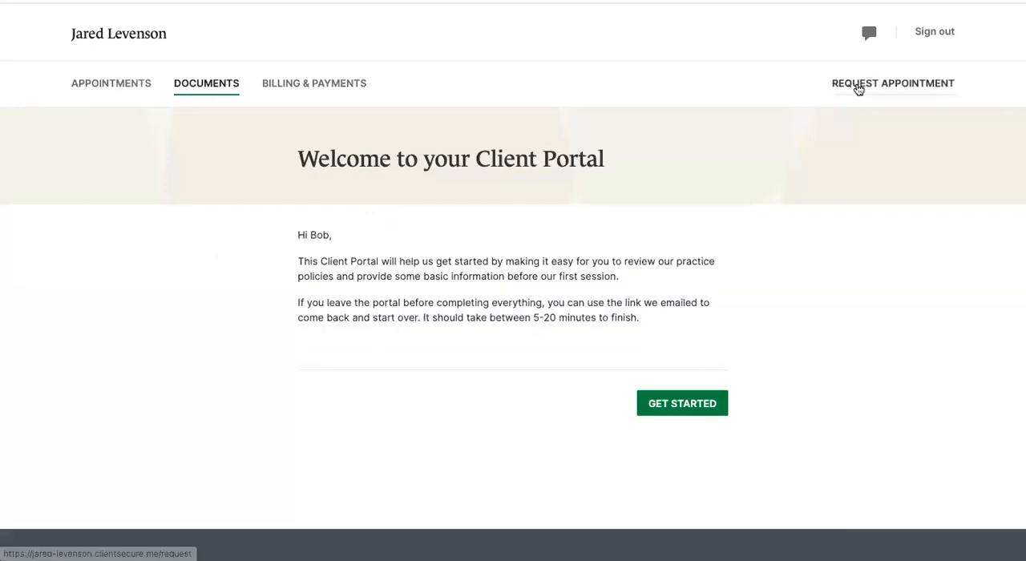
{"action": "left_click", "coordinate": [681, 403]}
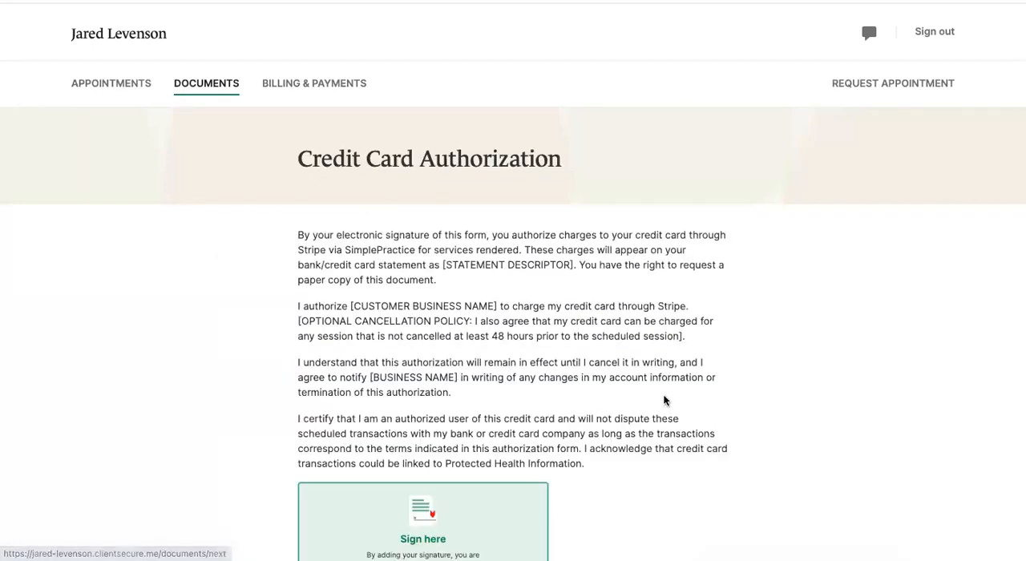
{"action": "scroll", "coordinate": [664, 400], "scroll_direction": "down", "scroll_amount": 3}
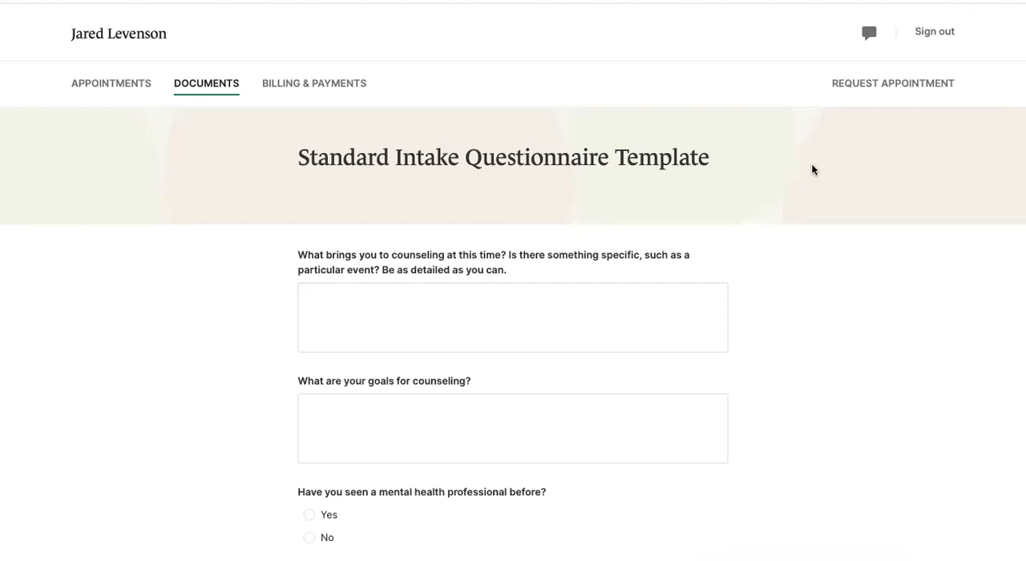
{"action": "scroll", "coordinate": [811, 163], "scroll_direction": "down", "scroll_amount": 3}
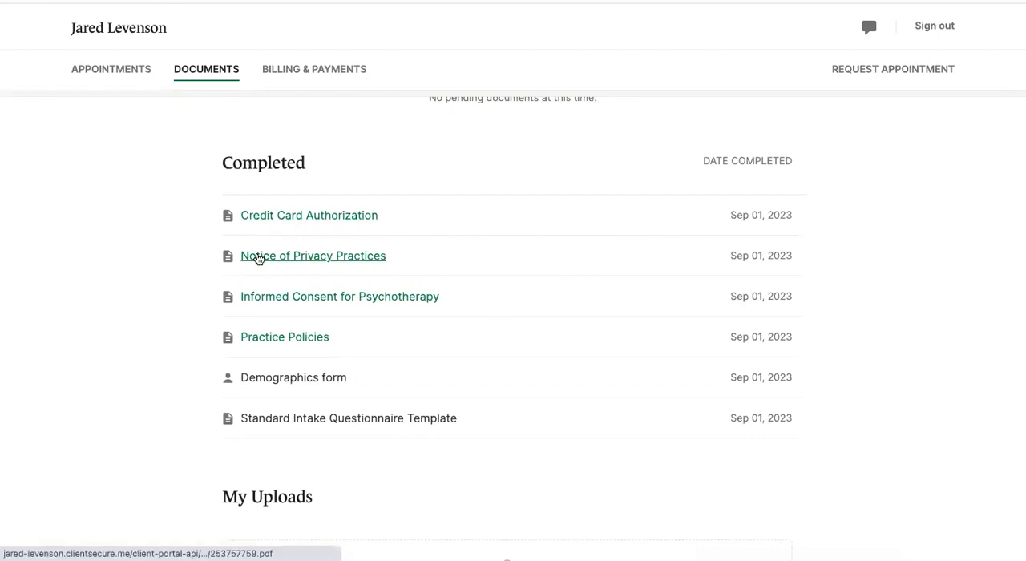
{"action": "scroll", "coordinate": [336, 257], "scroll_direction": "up", "scroll_amount": 2}
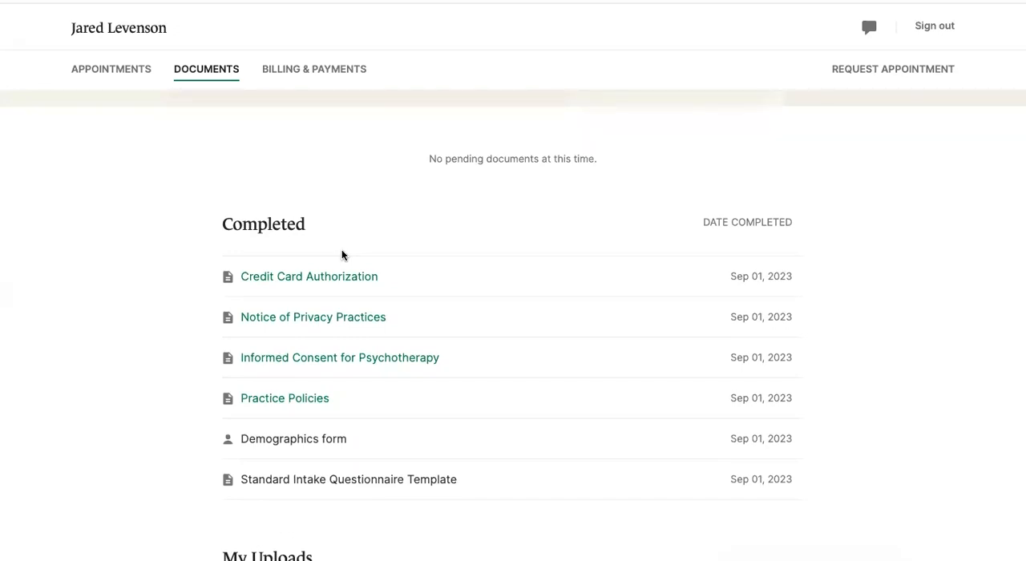
Step: Open the appointment request page from the Client Portal
{"action": "left_click", "coordinate": [859, 90]}
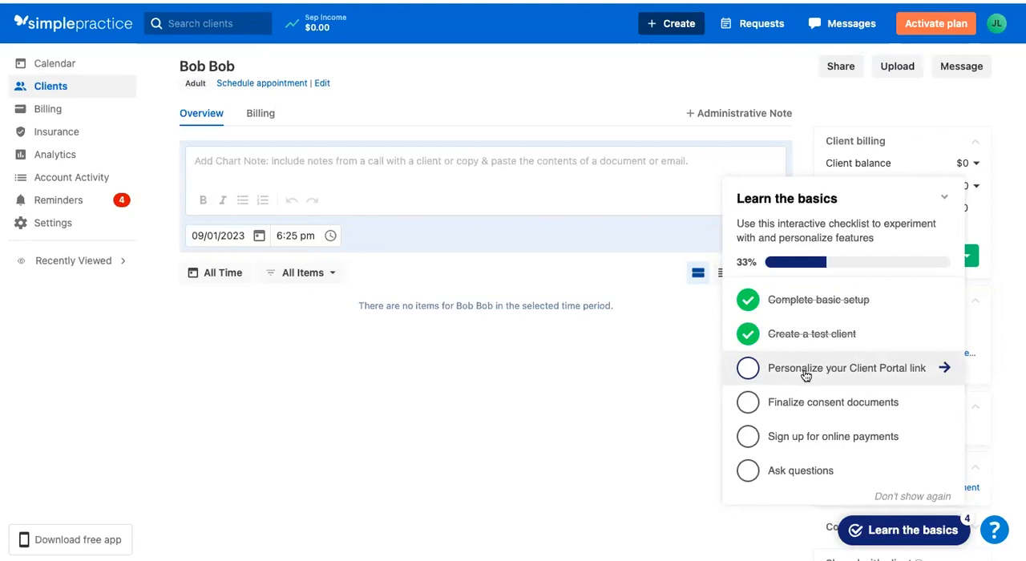
Step: Open the Personalize your Client Portal link step to reach Settings > Domains
{"action": "left_click", "coordinate": [806, 370]}
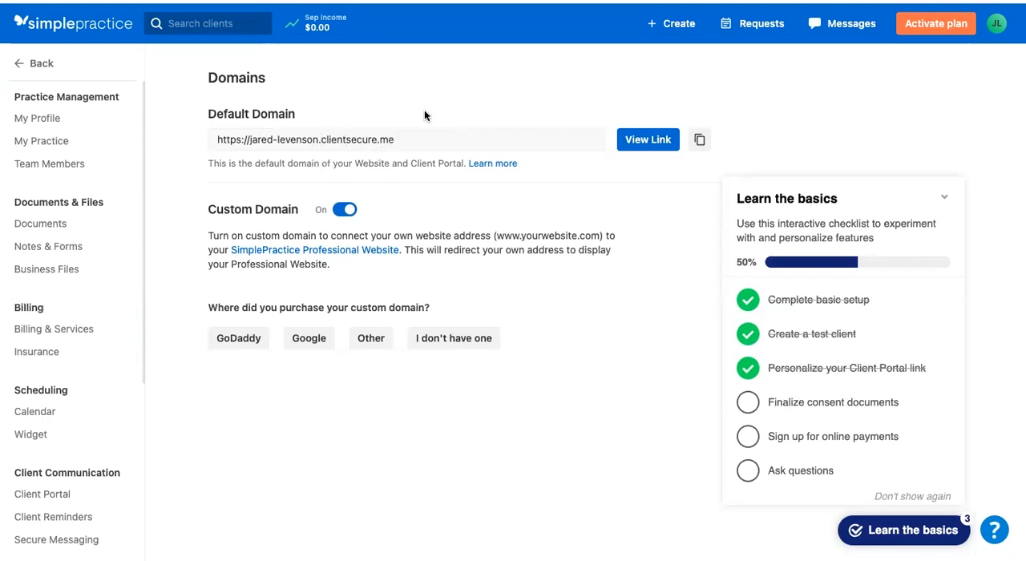
Step: Open the Finalize consent documents step showing the portal's shared documents and files
{"action": "left_click", "coordinate": [763, 397]}
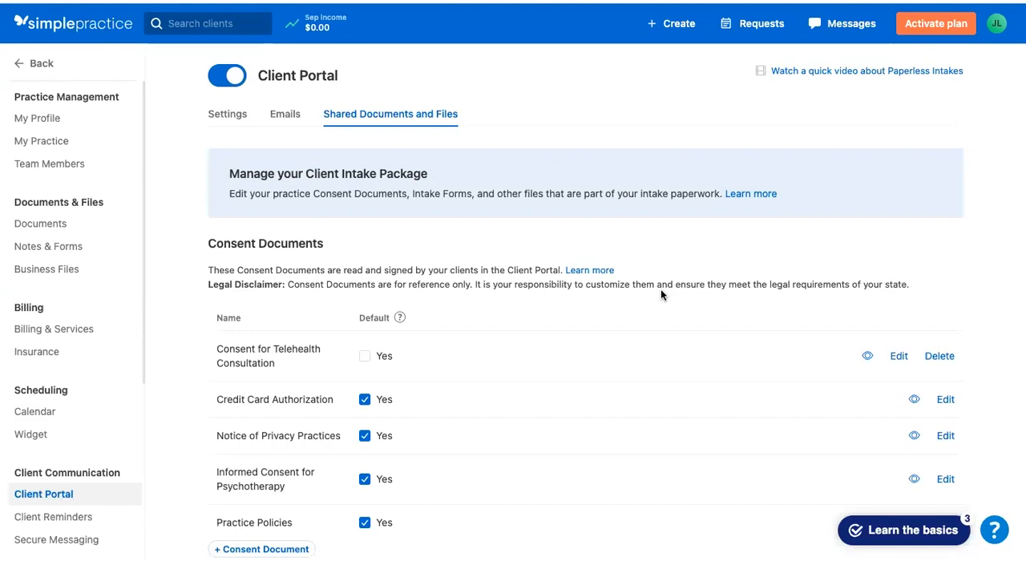
{"action": "scroll", "coordinate": [660, 289], "scroll_direction": "down", "scroll_amount": 1}
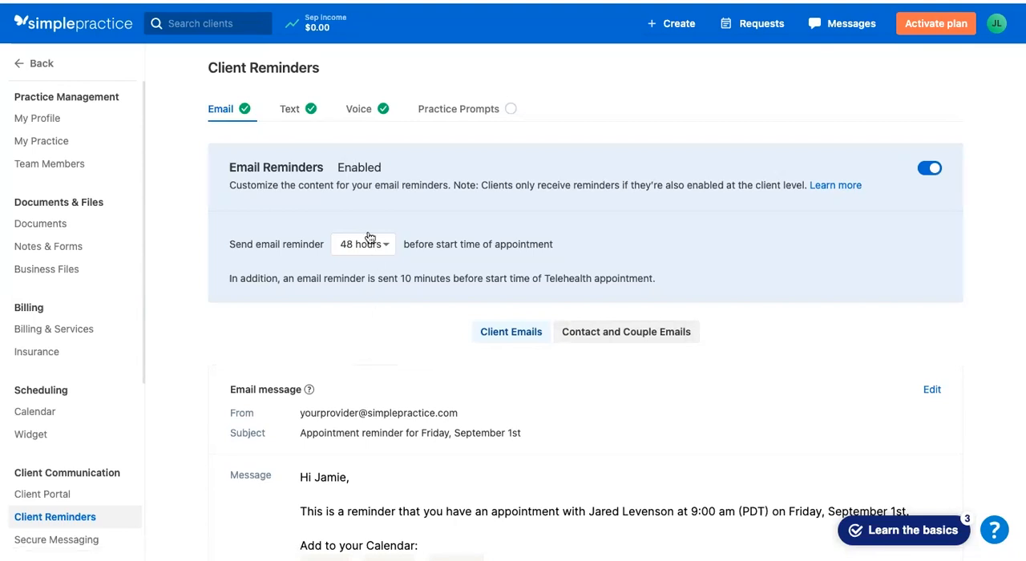
Step: Review the Text and Voice tabs of the Client Reminders settings
{"action": "left_click", "coordinate": [289, 108]}
{"action": "left_click", "coordinate": [358, 108]}
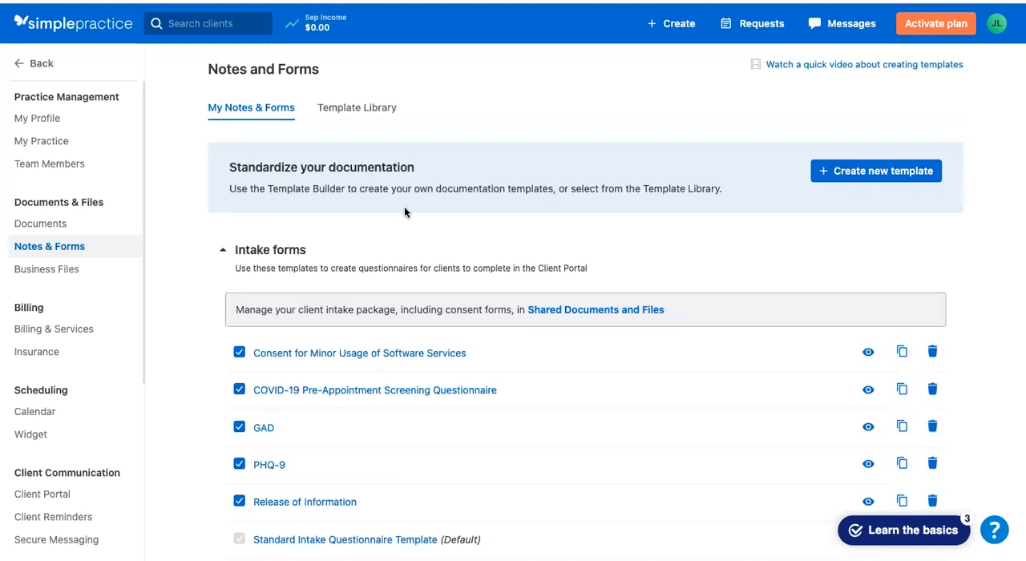
{"action": "scroll", "coordinate": [404, 212], "scroll_direction": "down", "scroll_amount": 1}
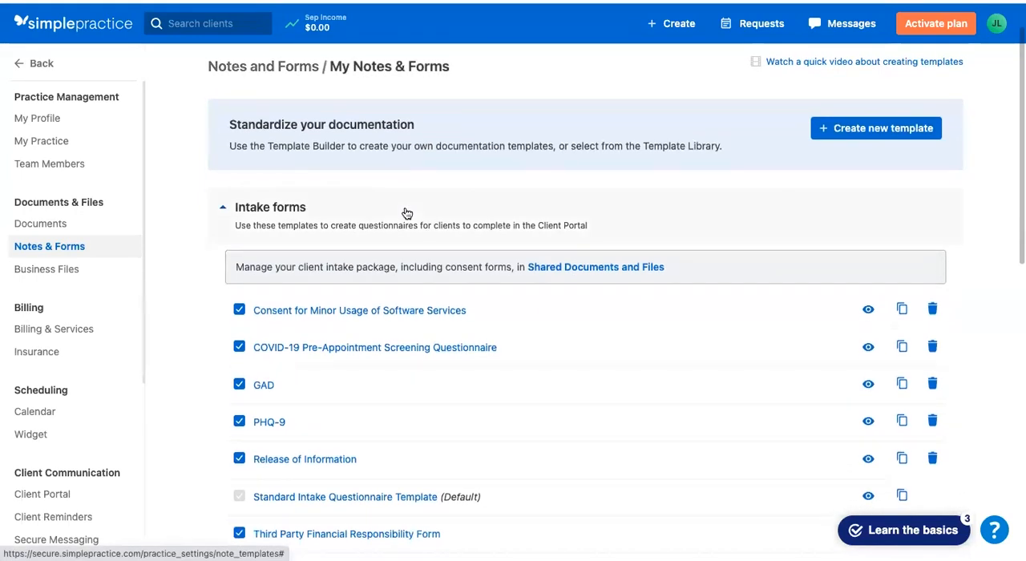
{"action": "scroll", "coordinate": [406, 212], "scroll_direction": "down", "scroll_amount": 5}
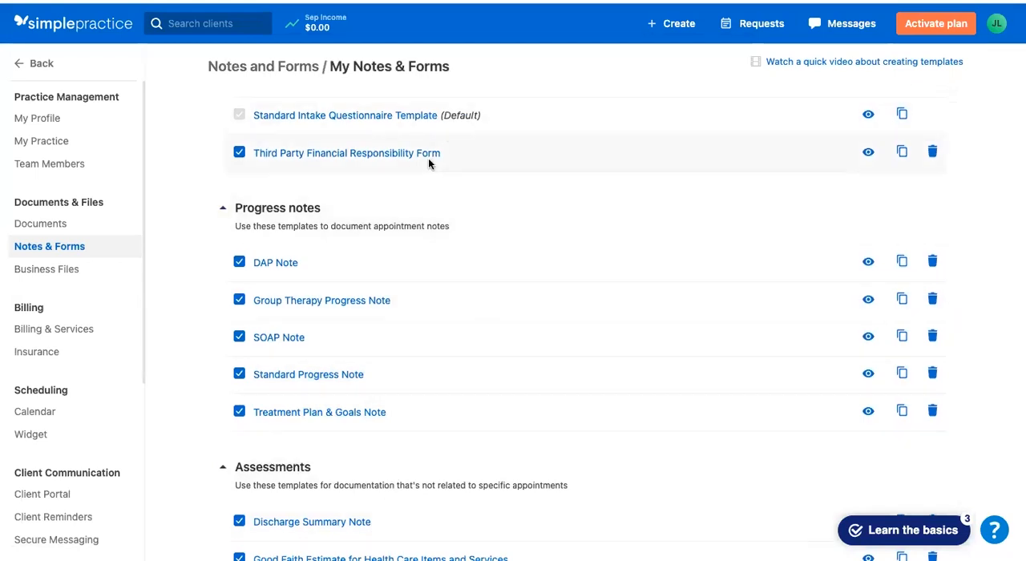
Step: Preview a progress note template from the Notes & Forms list
{"action": "left_click", "coordinate": [868, 336]}
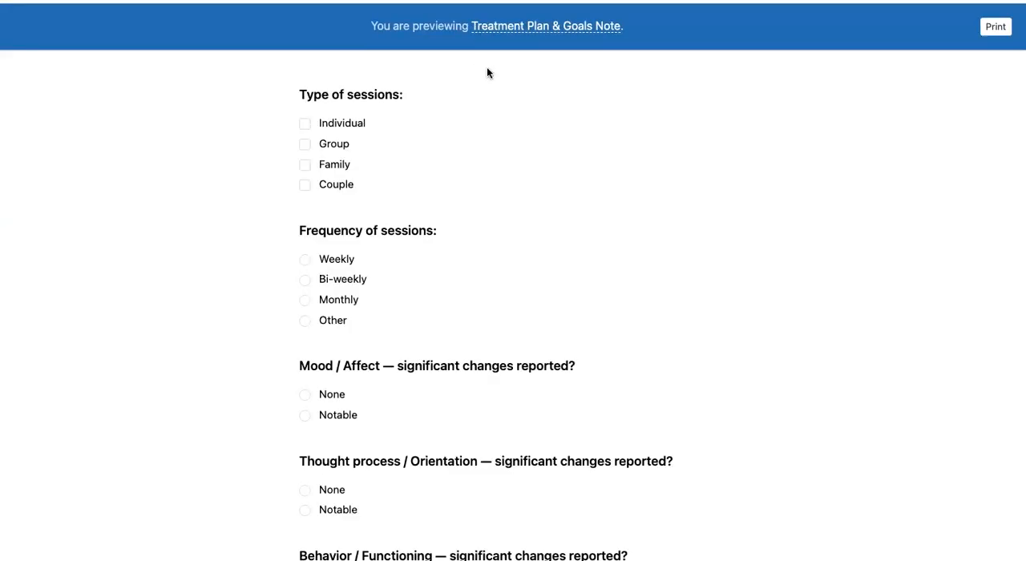
{"action": "scroll", "coordinate": [486, 72], "scroll_direction": "down", "scroll_amount": 5}
{"action": "scroll", "coordinate": [487, 72], "scroll_direction": "down", "scroll_amount": 3}
{"action": "scroll", "coordinate": [487, 72], "scroll_direction": "down", "scroll_amount": 2}
{"action": "scroll", "coordinate": [487, 72], "scroll_direction": "down", "scroll_amount": 3}
{"action": "scroll", "coordinate": [486, 72], "scroll_direction": "down", "scroll_amount": 3}
{"action": "scroll", "coordinate": [487, 72], "scroll_direction": "down", "scroll_amount": 3}
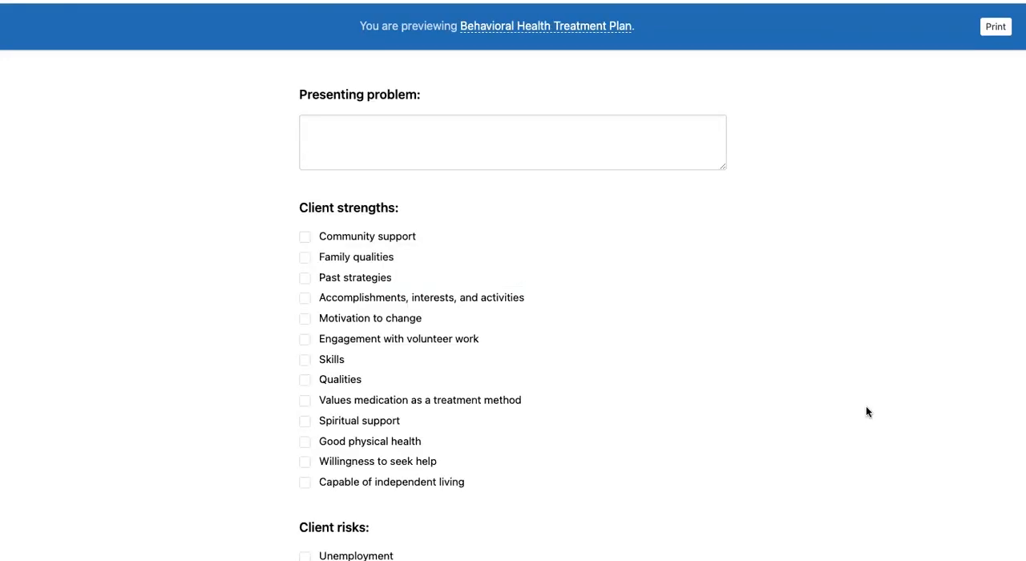
{"action": "scroll", "coordinate": [866, 412], "scroll_direction": "down", "scroll_amount": 3}
{"action": "scroll", "coordinate": [866, 412], "scroll_direction": "down", "scroll_amount": 3}
{"action": "scroll", "coordinate": [866, 412], "scroll_direction": "down", "scroll_amount": 3}
{"action": "scroll", "coordinate": [866, 412], "scroll_direction": "down", "scroll_amount": 5}
{"action": "scroll", "coordinate": [866, 412], "scroll_direction": "down", "scroll_amount": 5}
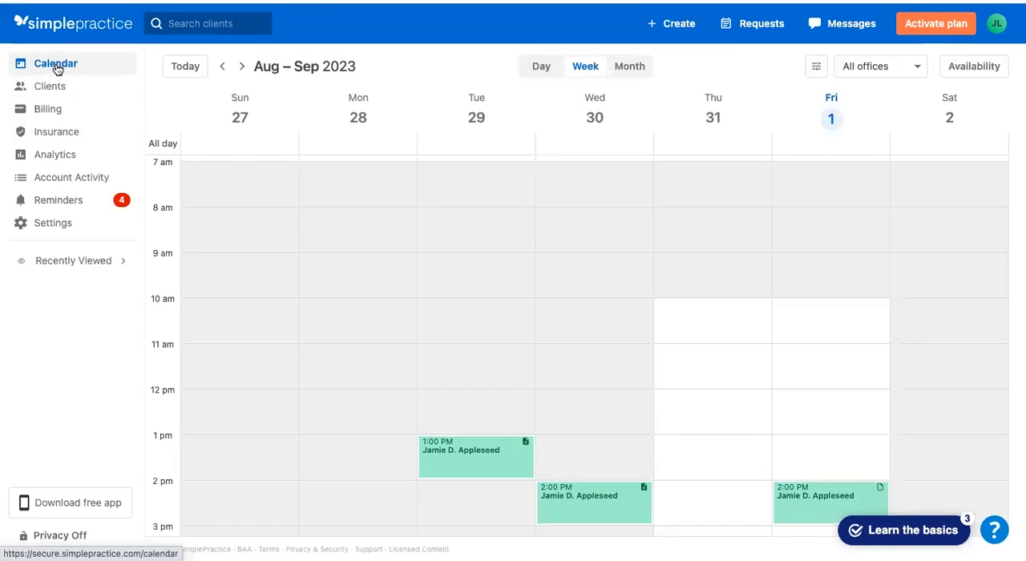
Step: Visit the Clients, Billing, Insurance and Analytics Dashboard pages from the sidebar
{"action": "left_click", "coordinate": [50, 86]}
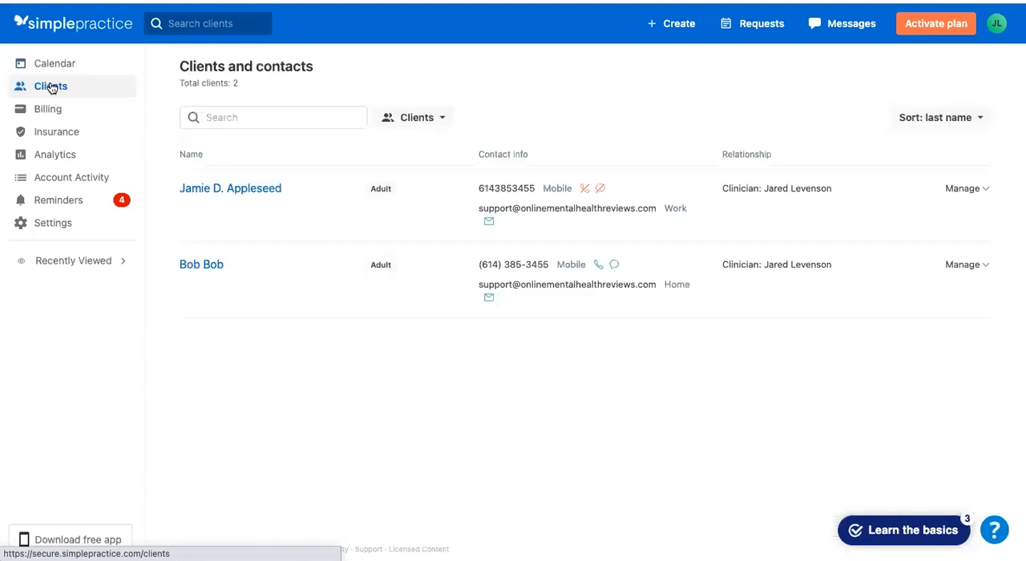
{"action": "left_click", "coordinate": [48, 108]}
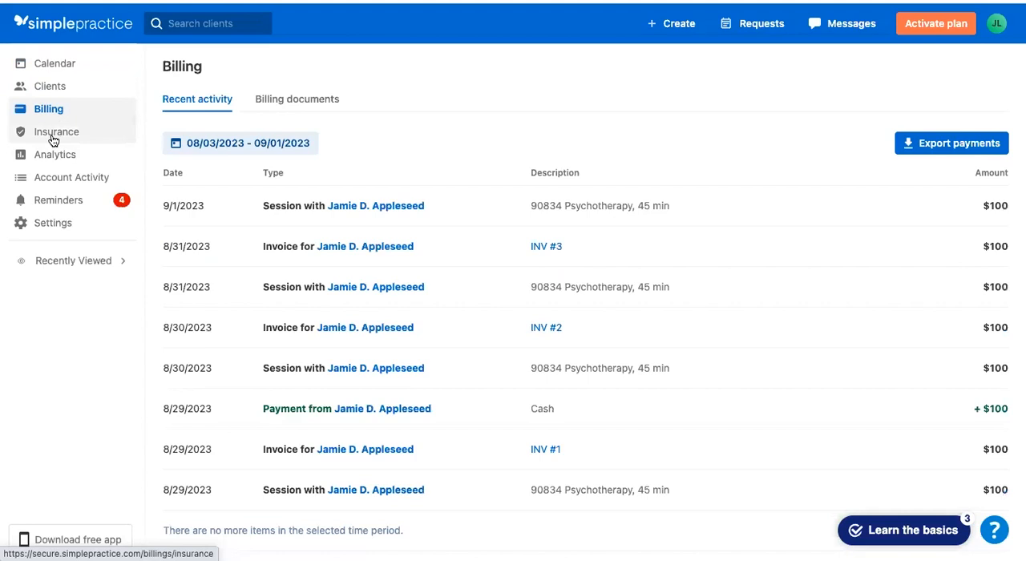
{"action": "left_click", "coordinate": [56, 132]}
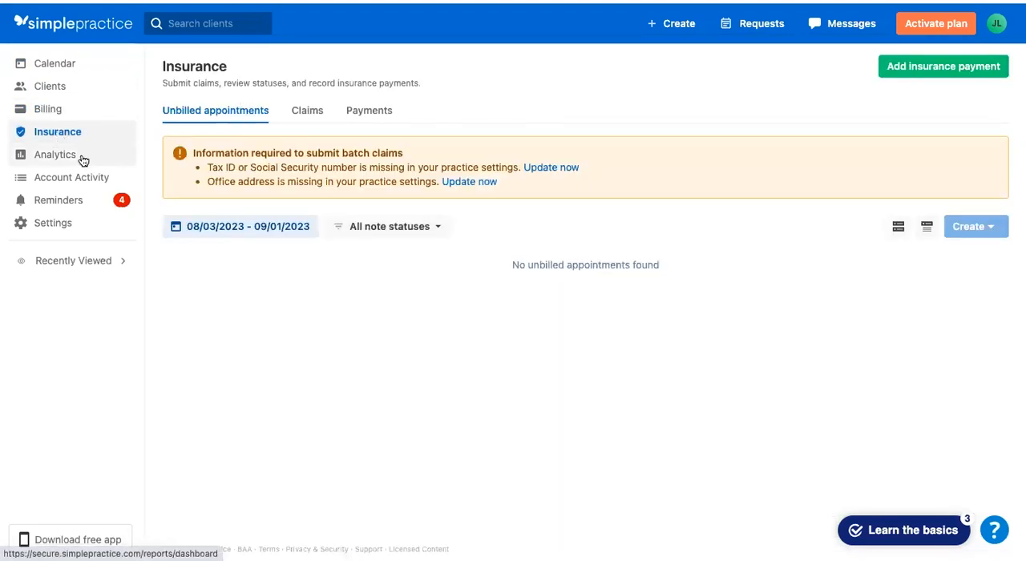
{"action": "left_click", "coordinate": [55, 154]}
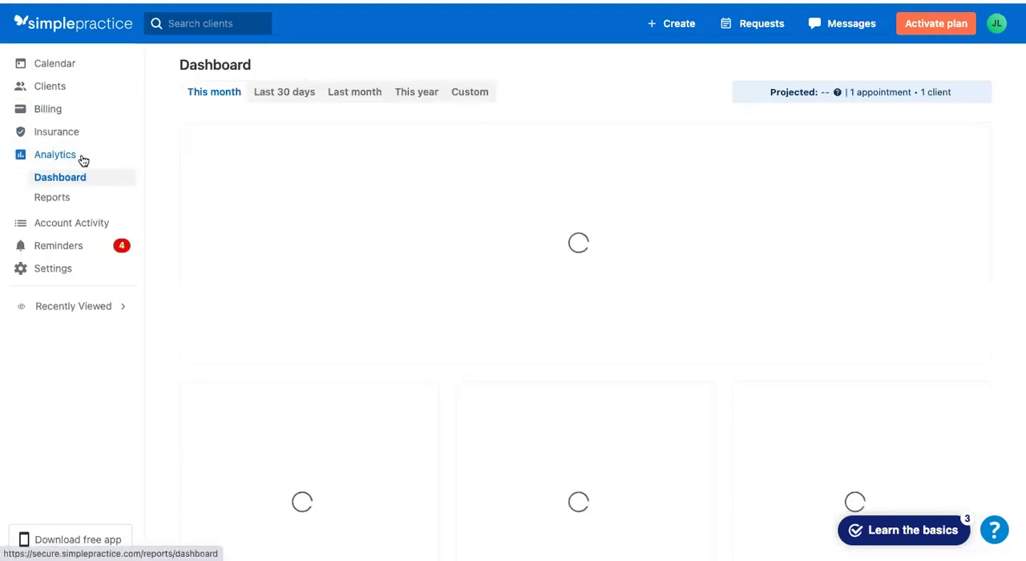
Step: Visit Reports and Account Activity, then land on the practice Settings overview
{"action": "left_click", "coordinate": [52, 197]}
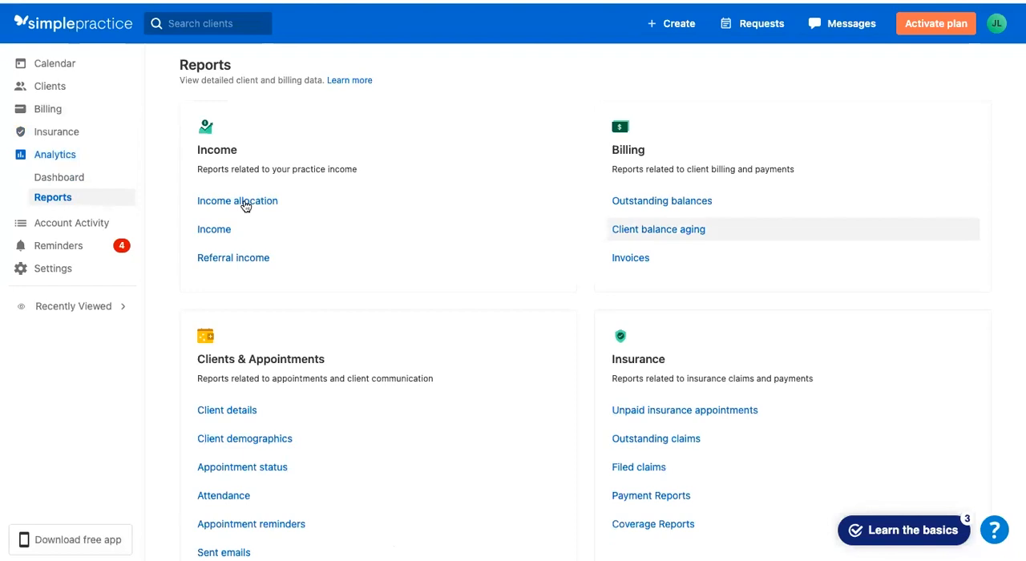
{"action": "left_click", "coordinate": [81, 228]}
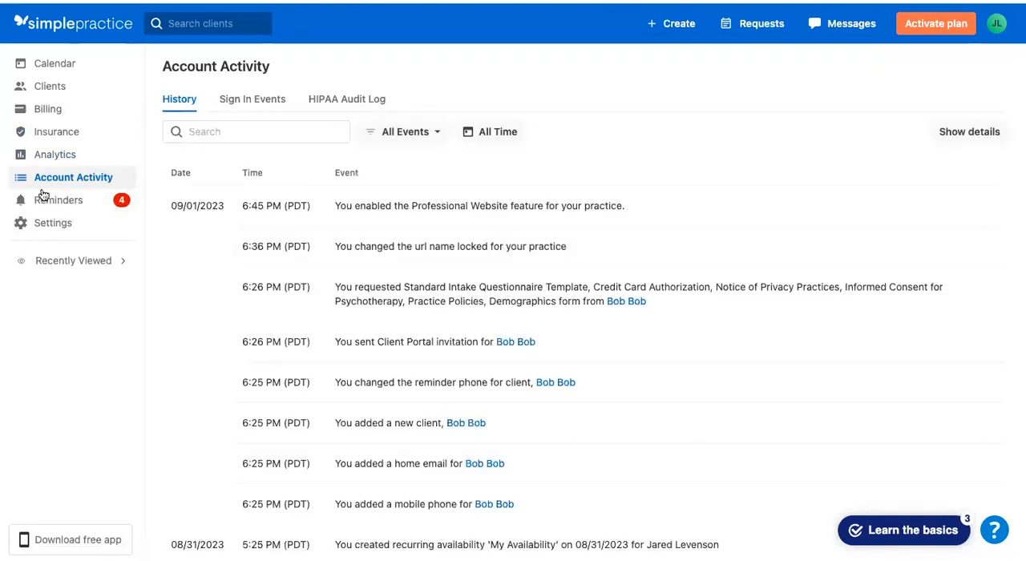
{"action": "left_click", "coordinate": [53, 223]}
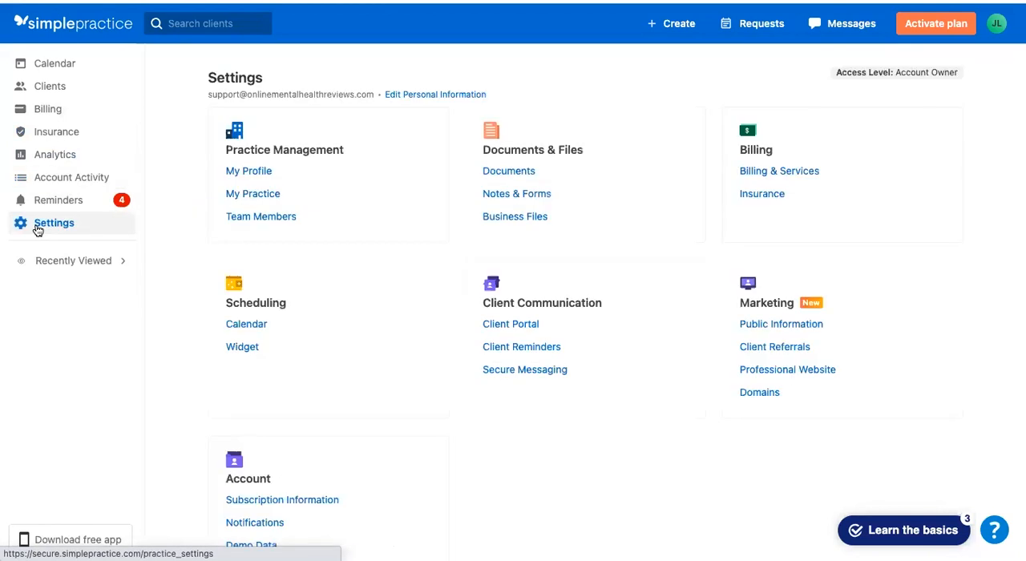
Step: Return to the appointment calendar via the SimplePractice logo
{"action": "left_click", "coordinate": [114, 26]}
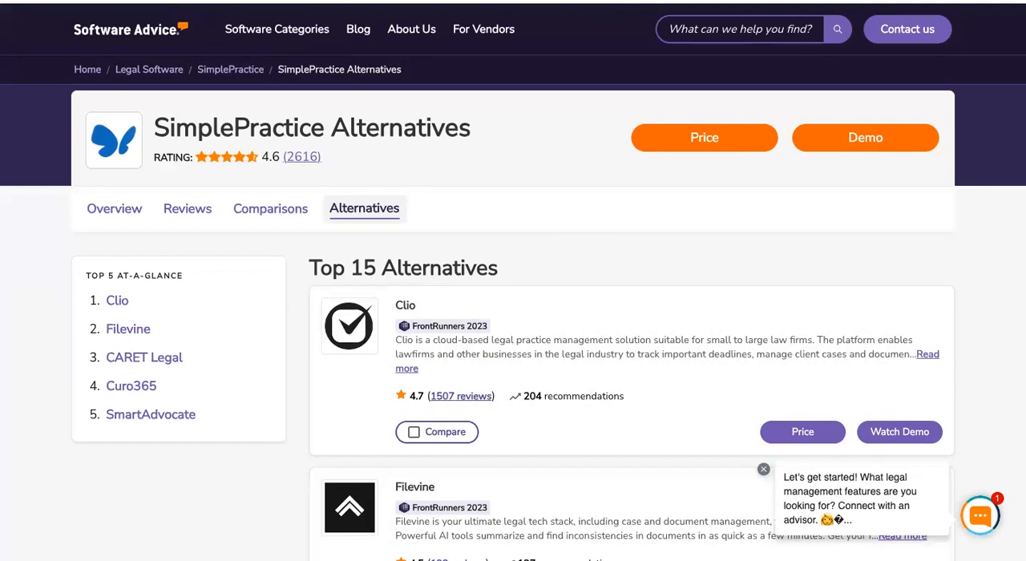
Step: Go back to the SimplePractice comparisons page and add another product to the comparison
{"action": "key", "text": "alt+Left"}
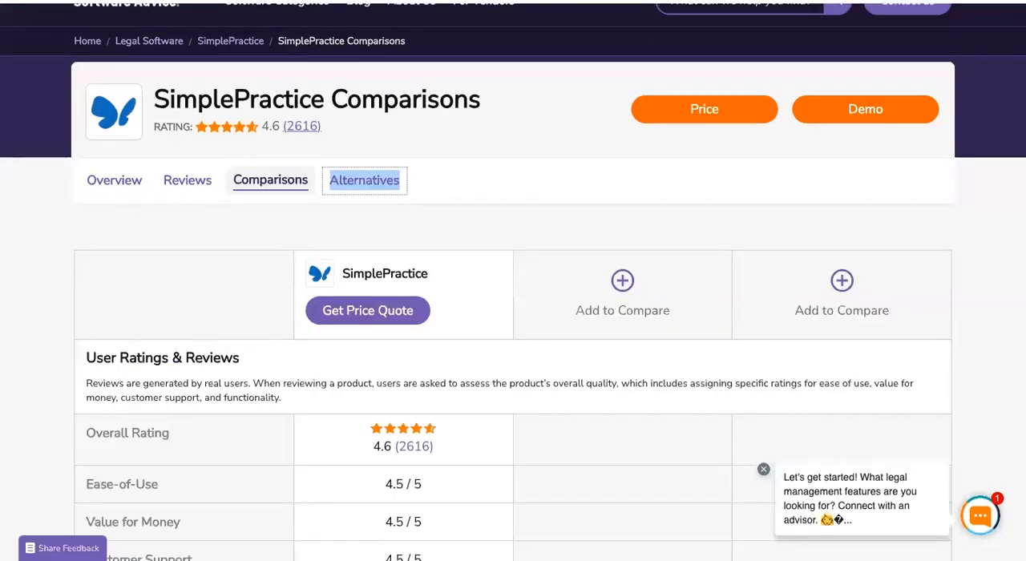
{"action": "left_click", "coordinate": [622, 282]}
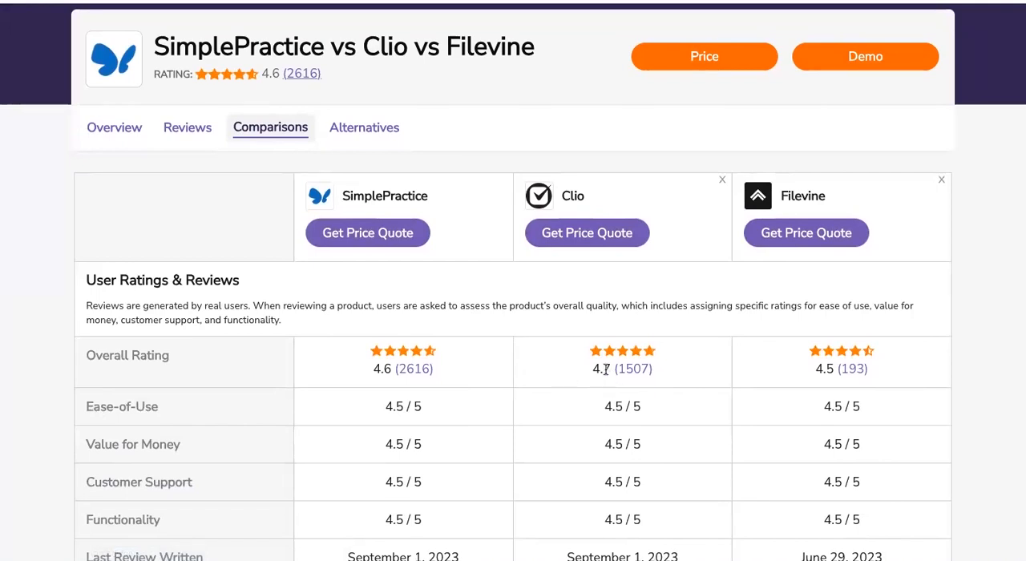
{"action": "scroll", "coordinate": [606, 369], "scroll_direction": "down", "scroll_amount": 10}
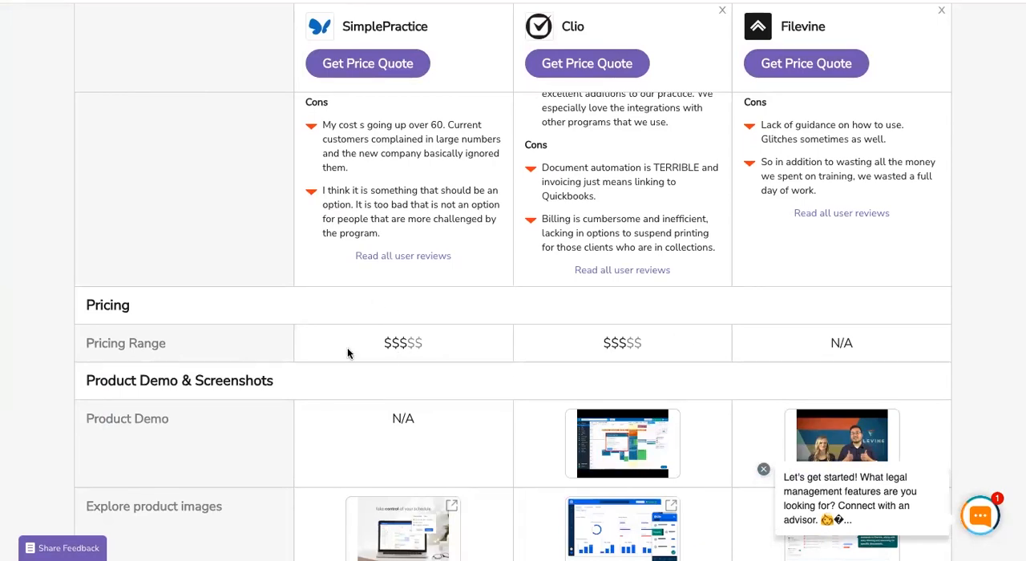
{"action": "scroll", "coordinate": [349, 353], "scroll_direction": "down", "scroll_amount": 1}
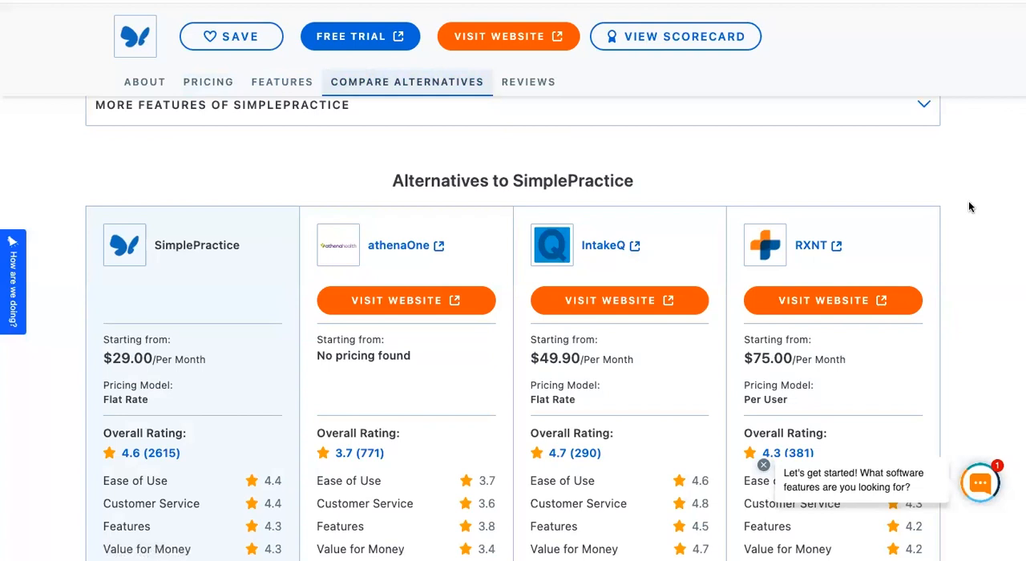
Step: Dismiss the chat advisor popup on the GetApp alternatives page
{"action": "left_click", "coordinate": [763, 465]}
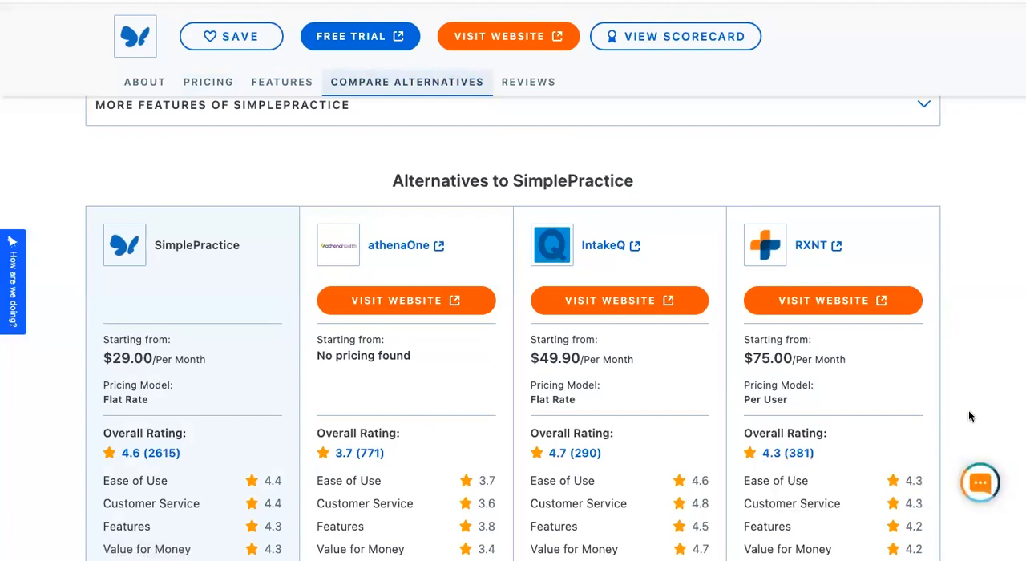
{"action": "scroll", "coordinate": [968, 411], "scroll_direction": "down", "scroll_amount": 1}
{"action": "scroll", "coordinate": [968, 411], "scroll_direction": "down", "scroll_amount": 1}
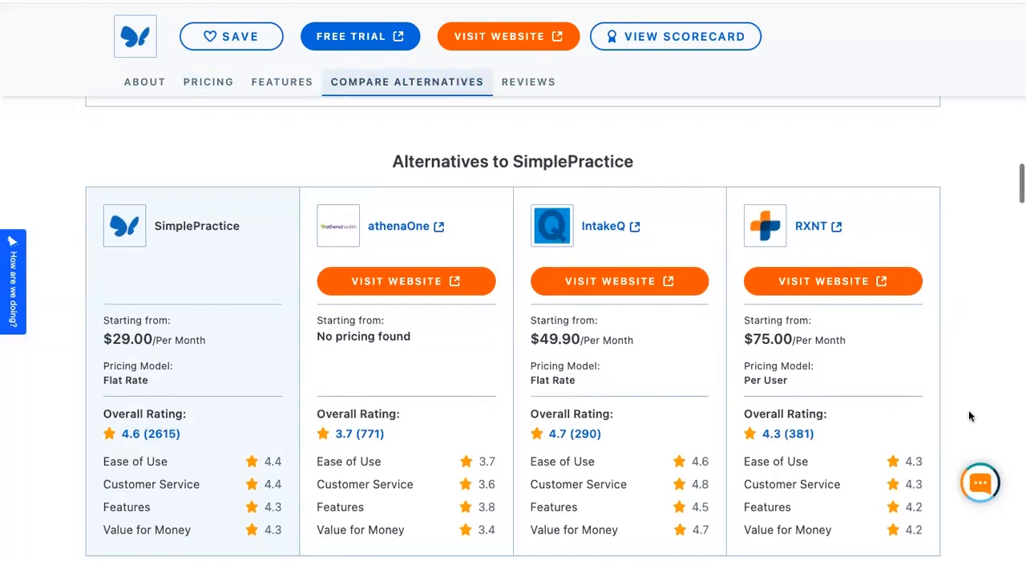
{"action": "scroll", "coordinate": [968, 411], "scroll_direction": "down", "scroll_amount": 1}
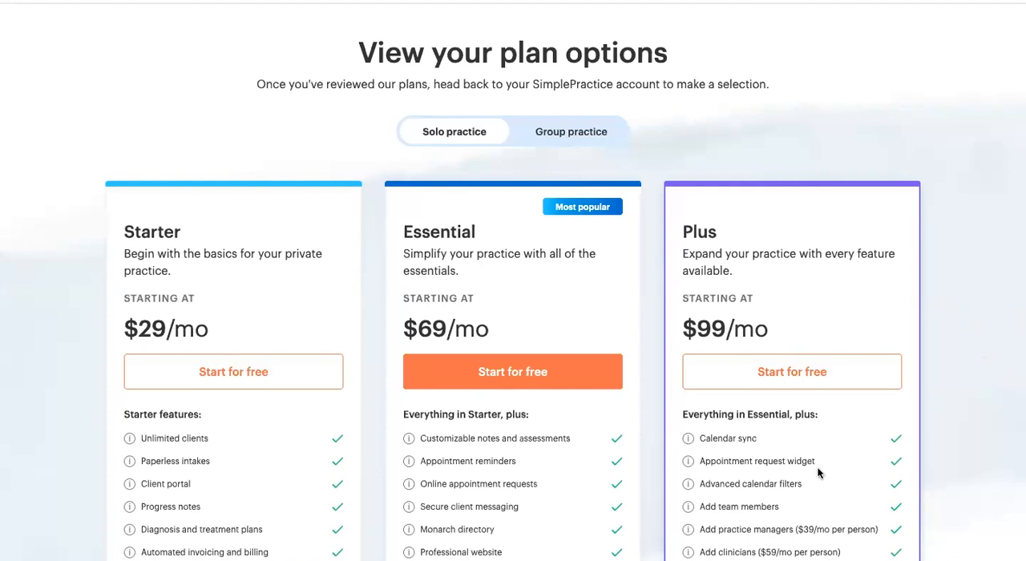
{"action": "scroll", "coordinate": [818, 472], "scroll_direction": "down", "scroll_amount": 2}
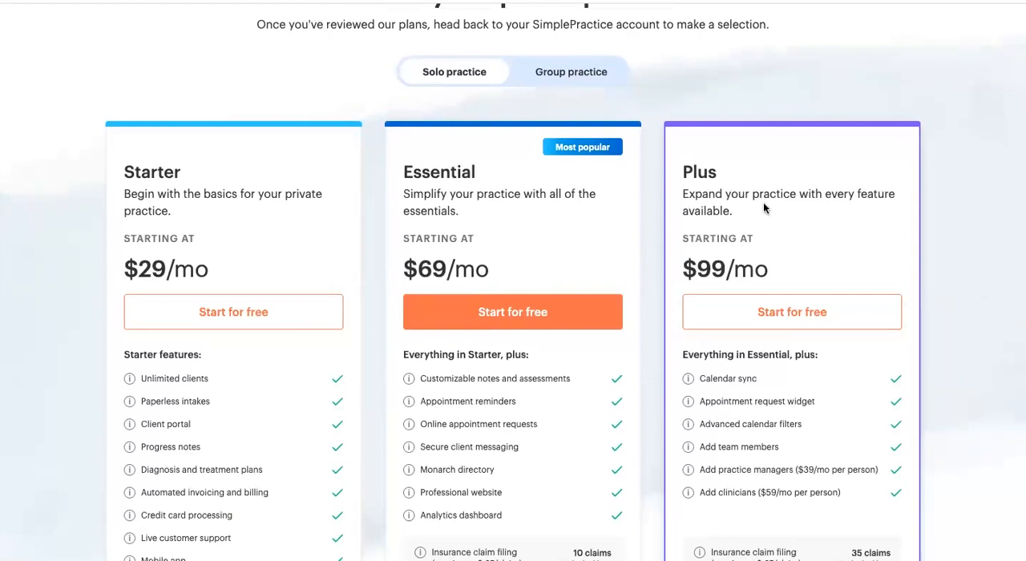
{"action": "scroll", "coordinate": [762, 444], "scroll_direction": "down", "scroll_amount": 3}
{"action": "scroll", "coordinate": [761, 444], "scroll_direction": "down", "scroll_amount": 2}
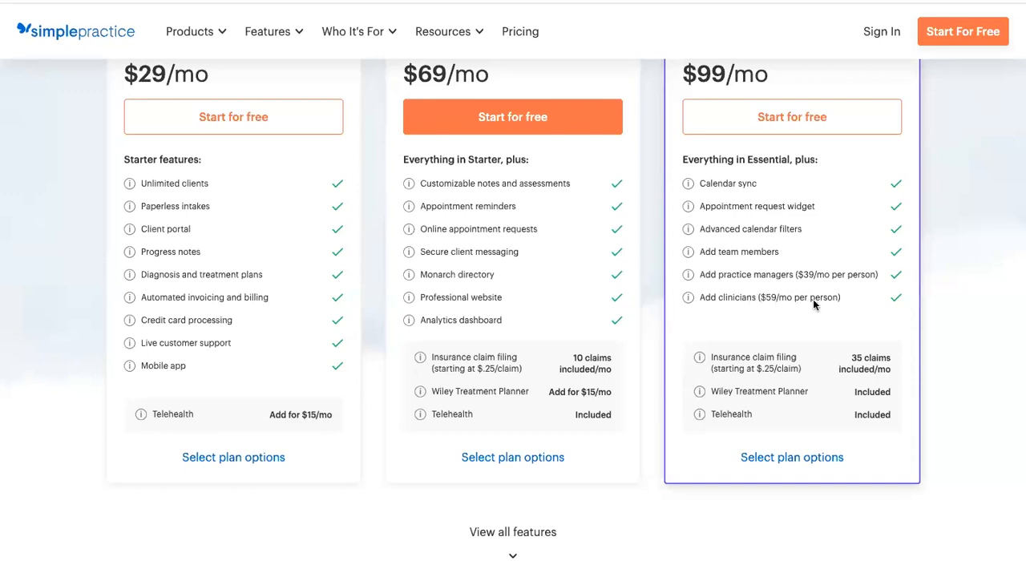
{"action": "scroll", "coordinate": [813, 299], "scroll_direction": "up", "scroll_amount": 2}
{"action": "scroll", "coordinate": [813, 299], "scroll_direction": "up", "scroll_amount": 2}
{"action": "scroll", "coordinate": [813, 299], "scroll_direction": "up", "scroll_amount": 1}
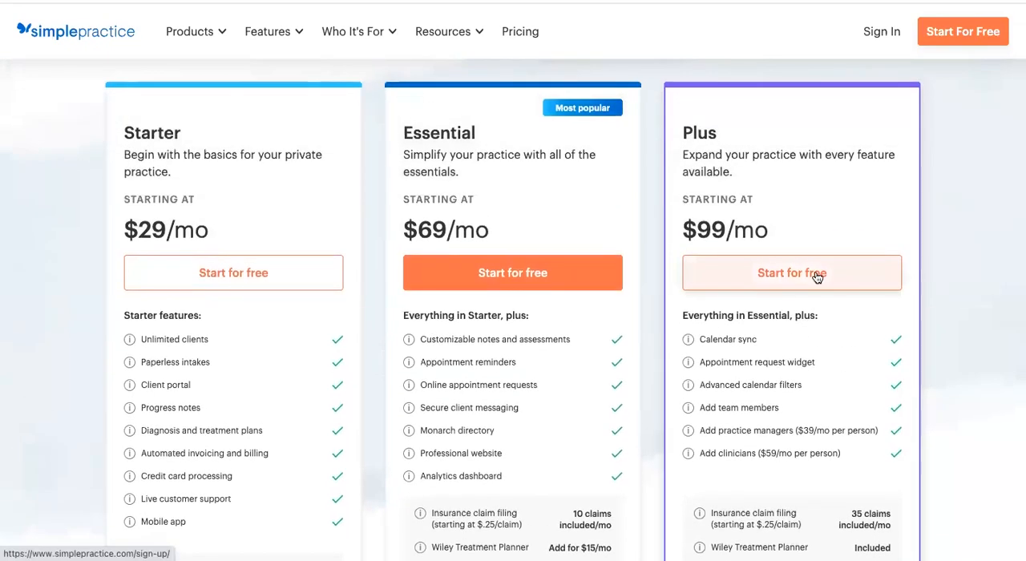
Step: Start a free trial of the Plus plan from its pricing card
{"action": "left_click", "coordinate": [816, 276]}
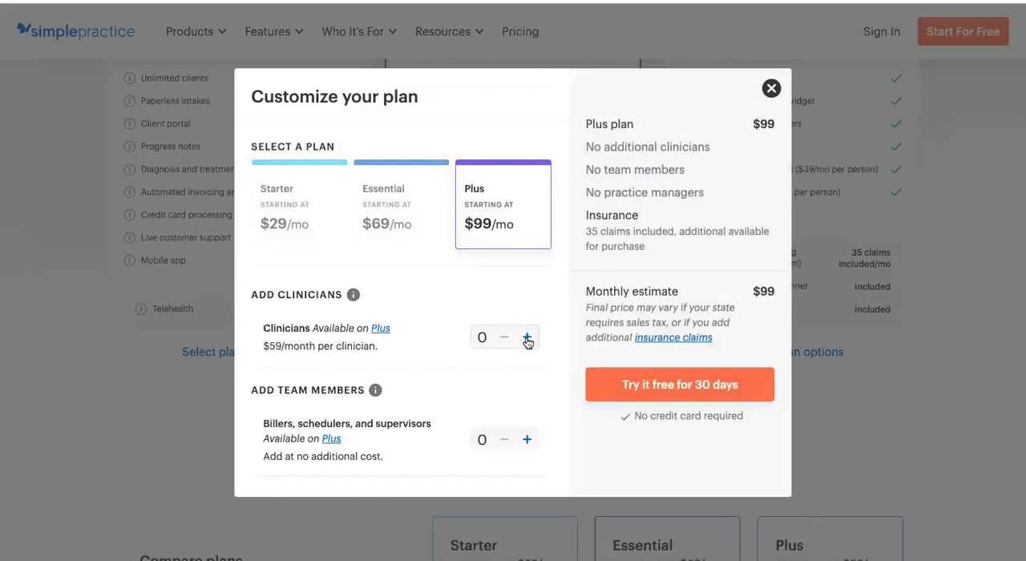
Step: Add three clinicians, one practice manager and one biller/scheduler, reaching a $315 monthly estimate
{"action": "left_click", "coordinate": [527, 338]}
{"action": "left_click", "coordinate": [527, 337]}
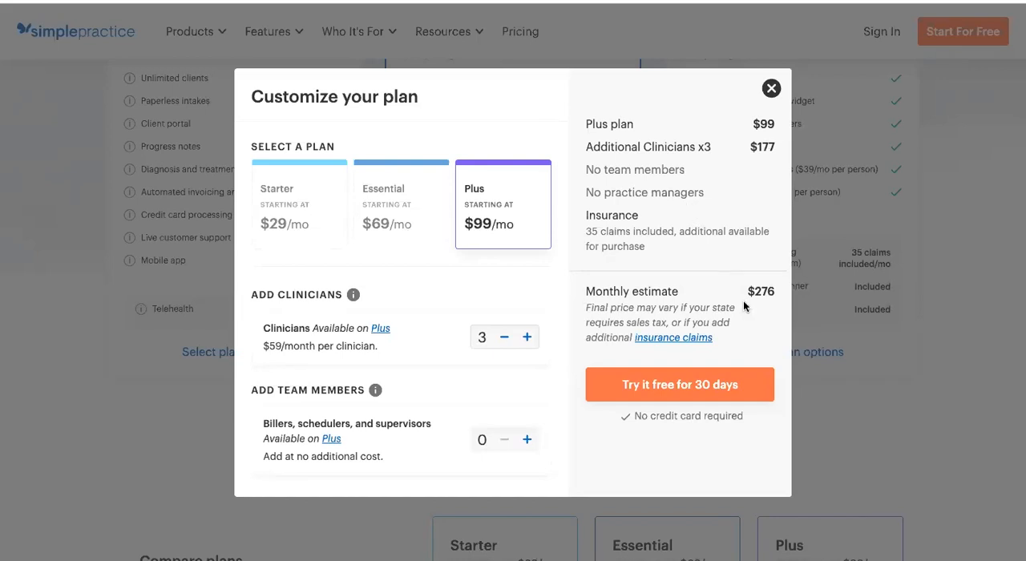
{"action": "scroll", "coordinate": [504, 394], "scroll_direction": "down", "scroll_amount": 3}
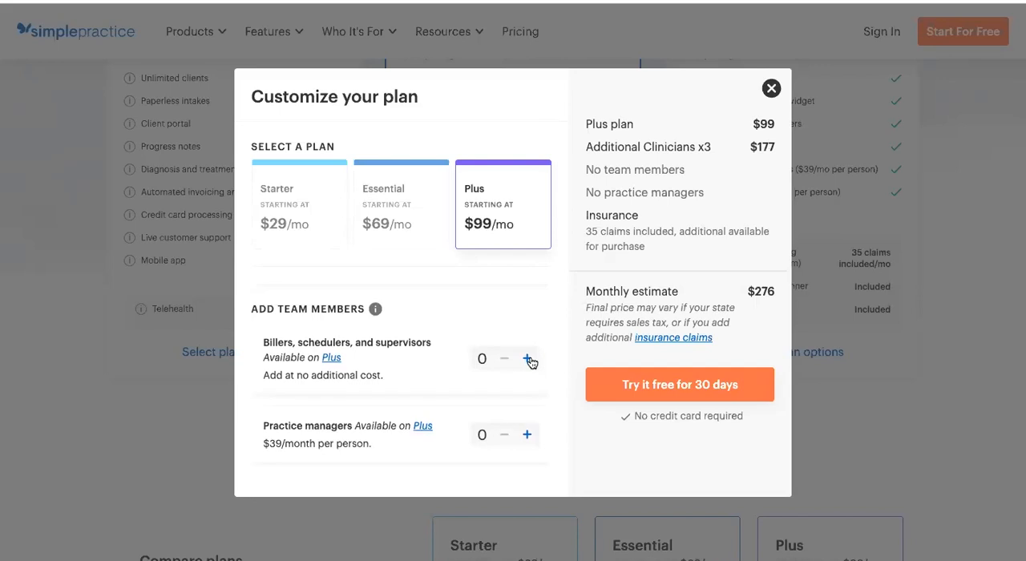
{"action": "left_click", "coordinate": [528, 438]}
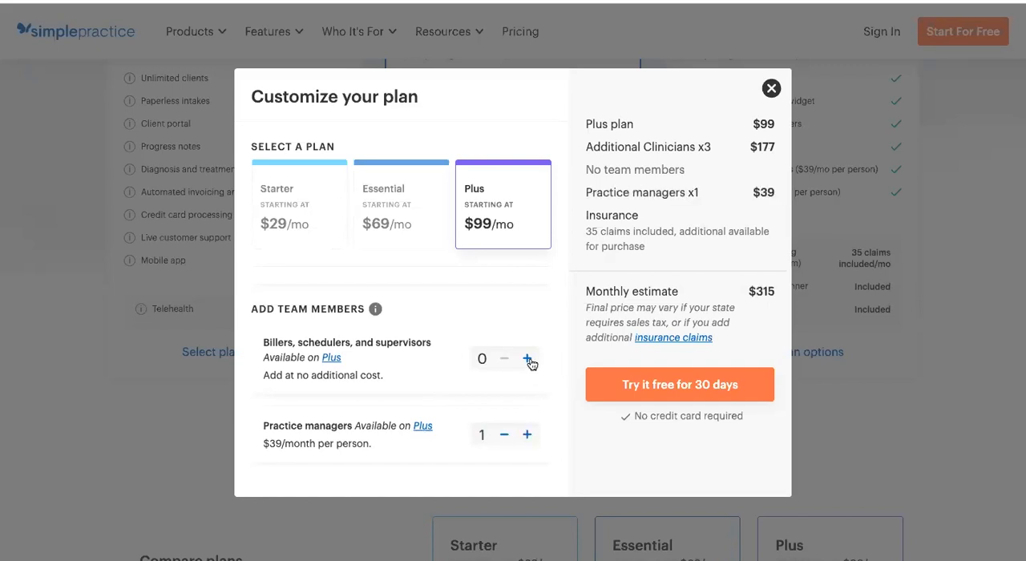
{"action": "left_click", "coordinate": [528, 359]}
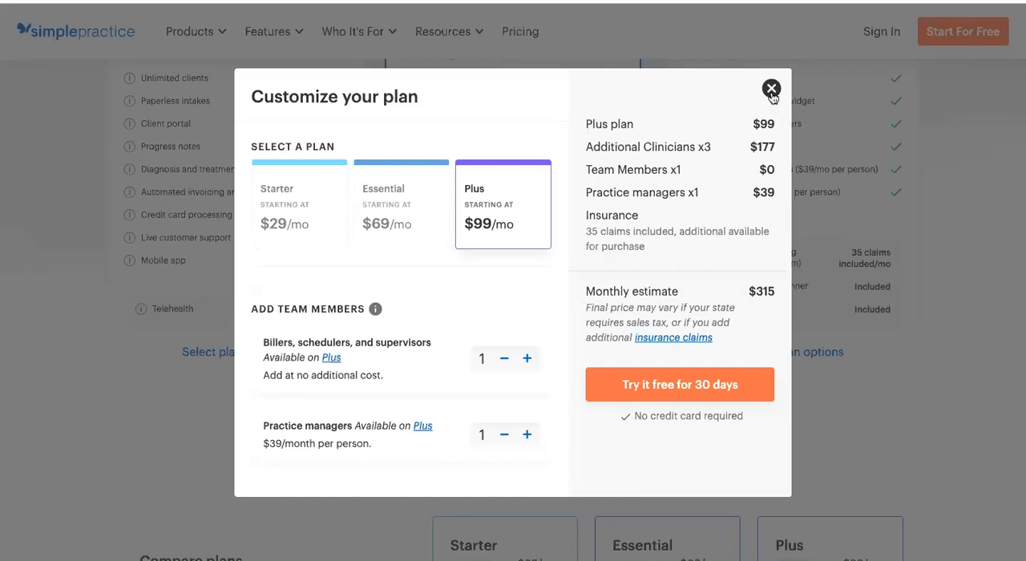
Step: Close the Customize your plan window to see the group practice Plus pricing
{"action": "left_click", "coordinate": [771, 88]}
{"action": "scroll", "coordinate": [343, 263], "scroll_direction": "down", "scroll_amount": 2}
{"action": "scroll", "coordinate": [343, 263], "scroll_direction": "up", "scroll_amount": 3}
{"action": "scroll", "coordinate": [342, 264], "scroll_direction": "up", "scroll_amount": 2}
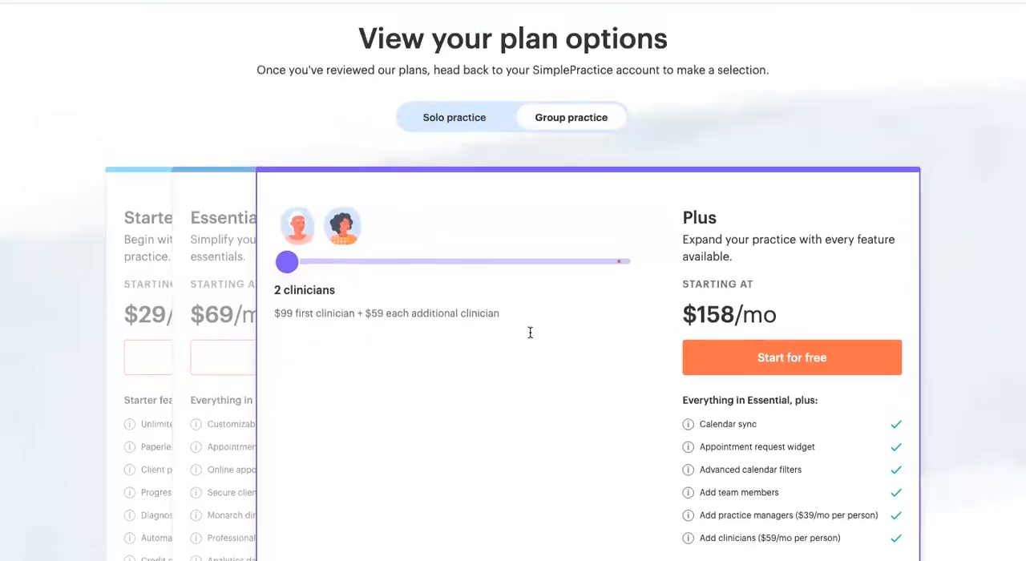
{"action": "scroll", "coordinate": [529, 333], "scroll_direction": "down", "scroll_amount": 1}
{"action": "scroll", "coordinate": [807, 289], "scroll_direction": "down", "scroll_amount": 3}
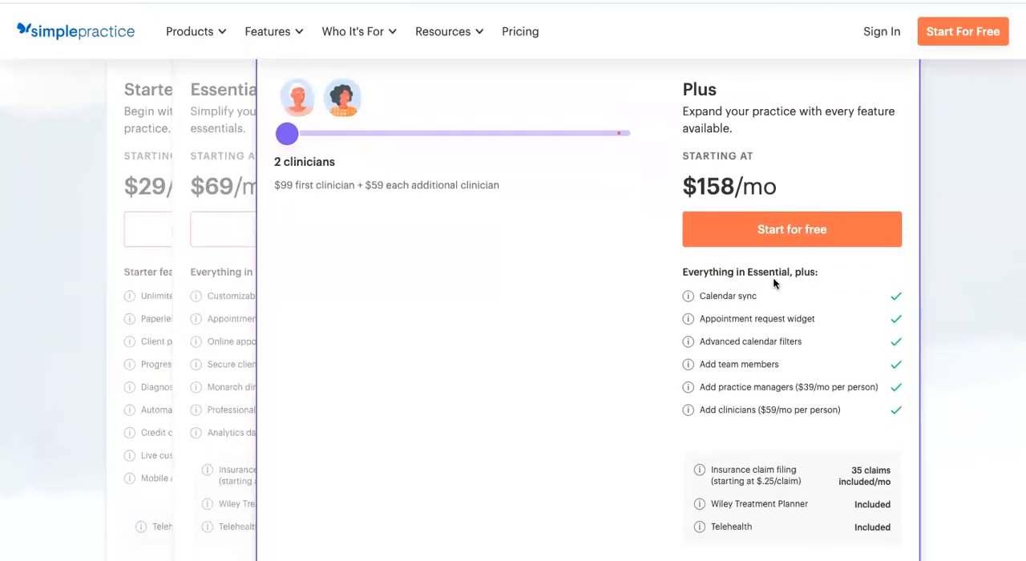
{"action": "scroll", "coordinate": [772, 277], "scroll_direction": "down", "scroll_amount": 3}
{"action": "scroll", "coordinate": [773, 277], "scroll_direction": "down", "scroll_amount": 3}
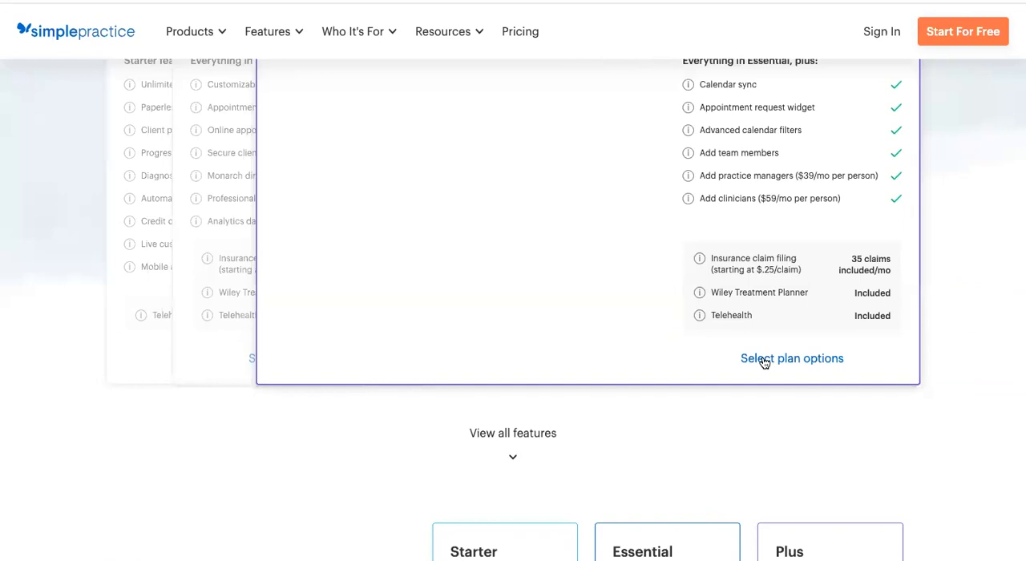
{"action": "scroll", "coordinate": [764, 361], "scroll_direction": "down", "scroll_amount": 3}
{"action": "scroll", "coordinate": [763, 361], "scroll_direction": "down", "scroll_amount": 1}
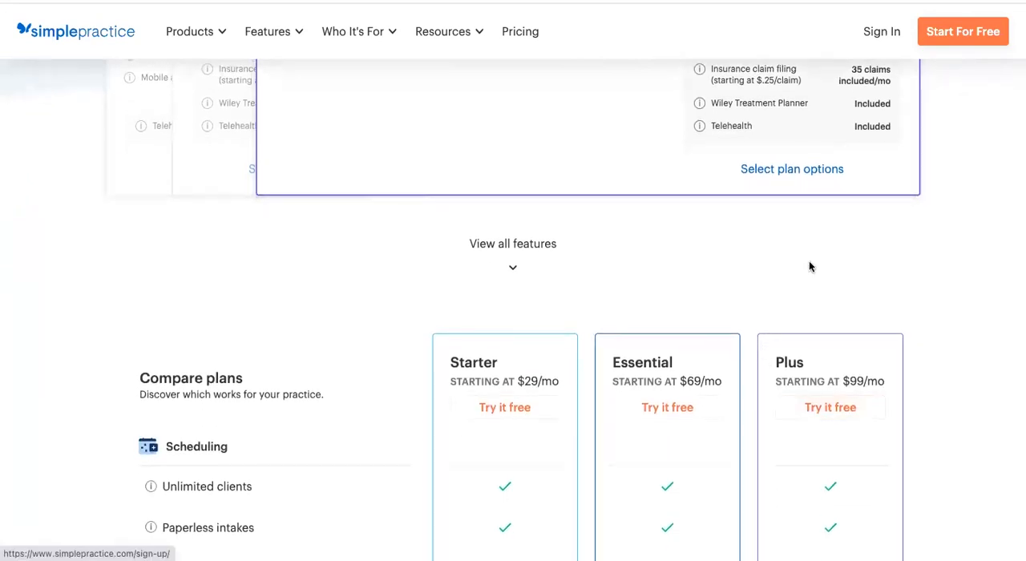
{"action": "scroll", "coordinate": [808, 261], "scroll_direction": "up", "scroll_amount": 5}
{"action": "scroll", "coordinate": [809, 260], "scroll_direction": "up", "scroll_amount": 5}
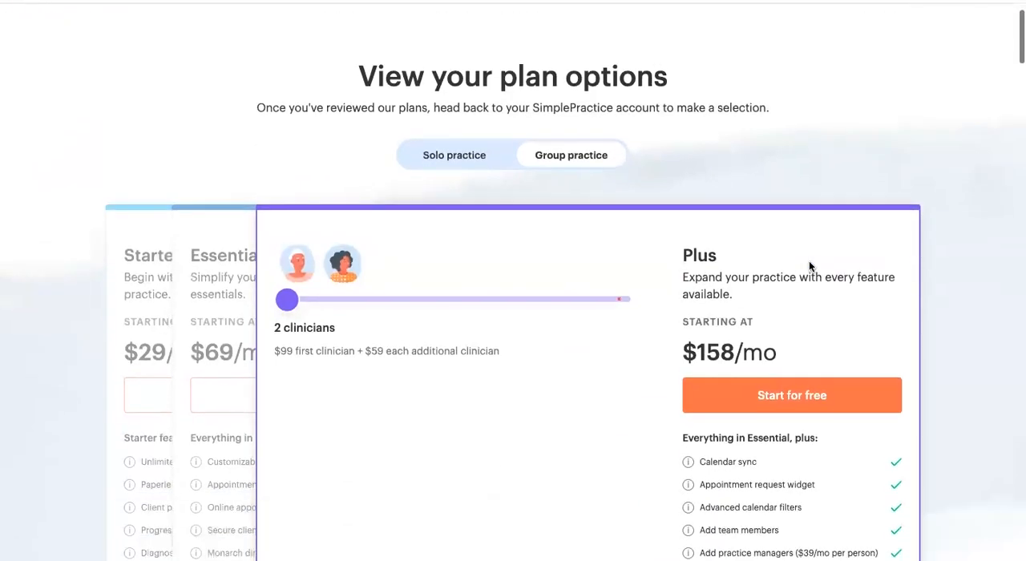
{"action": "scroll", "coordinate": [809, 261], "scroll_direction": "down", "scroll_amount": 2}
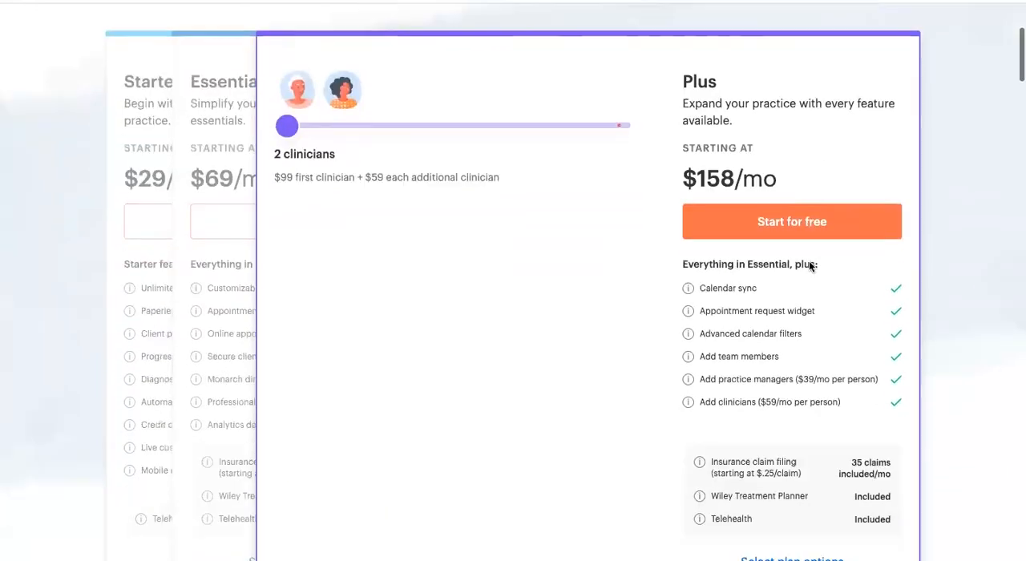
{"action": "scroll", "coordinate": [808, 260], "scroll_direction": "down", "scroll_amount": 4}
Step: View the Plus plan customization at a $99 estimate, then close it
{"action": "left_click", "coordinate": [803, 418]}
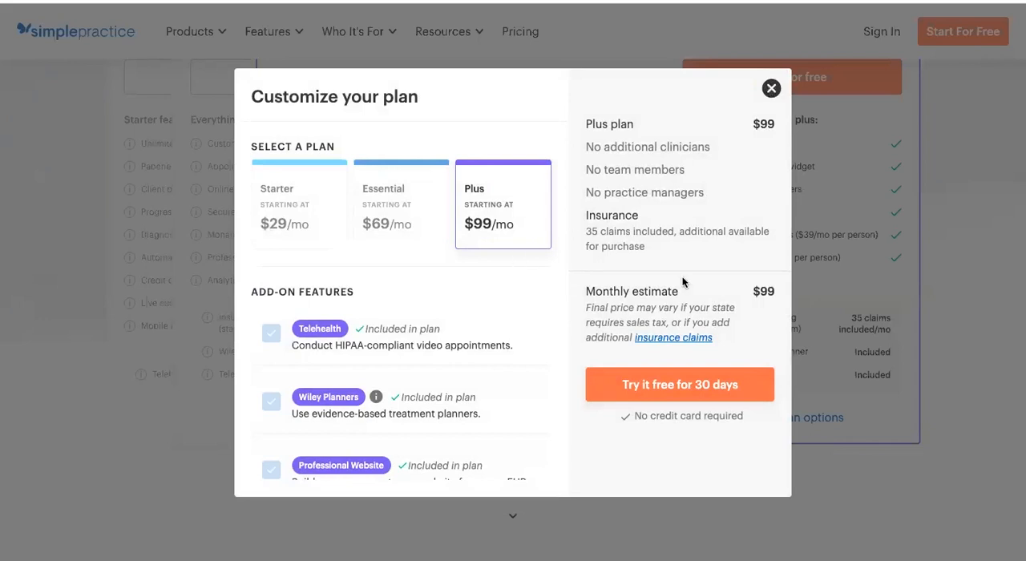
{"action": "left_click", "coordinate": [772, 89]}
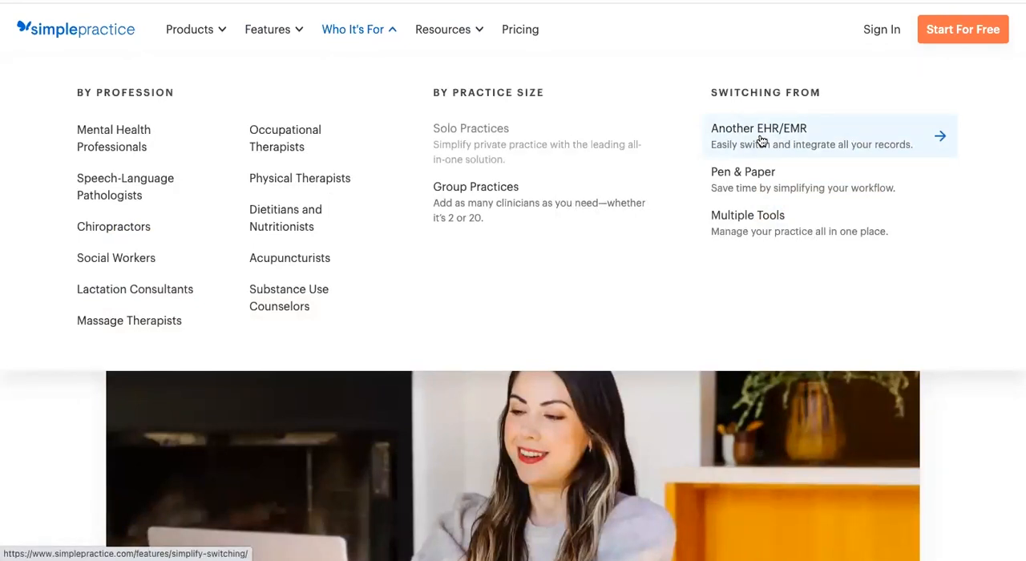
Step: Open the page on switching from another EHR/EMR from the Who It's For menu
{"action": "left_click", "coordinate": [761, 138]}
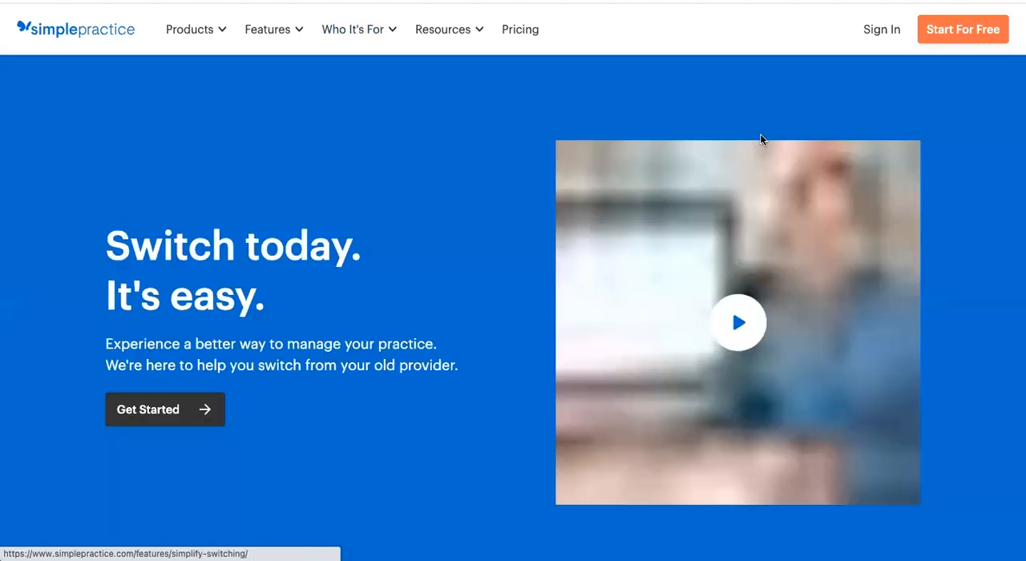